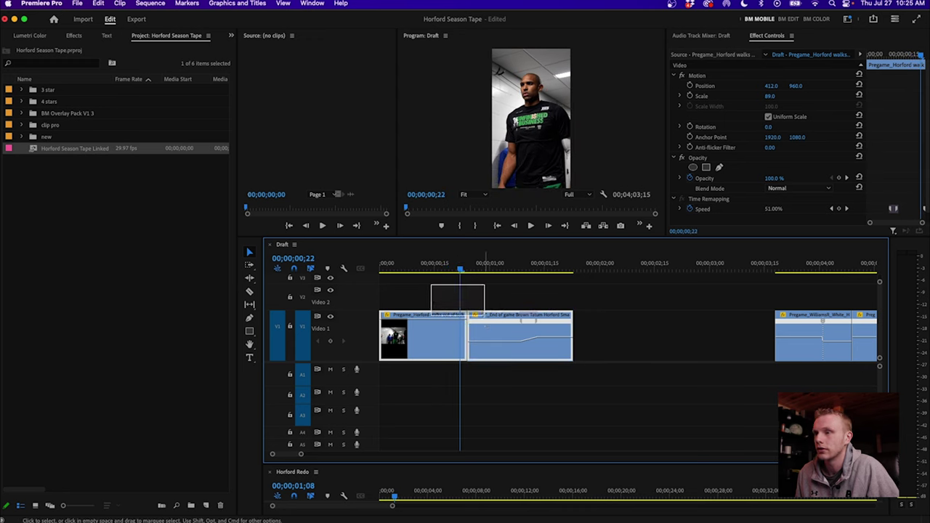
Step: Duplicate the two overlapping-shot clips from Video 1 onto Video 2 and replace the copies with an After Effects composition
left_click_drag(484, 317, 485, 305)
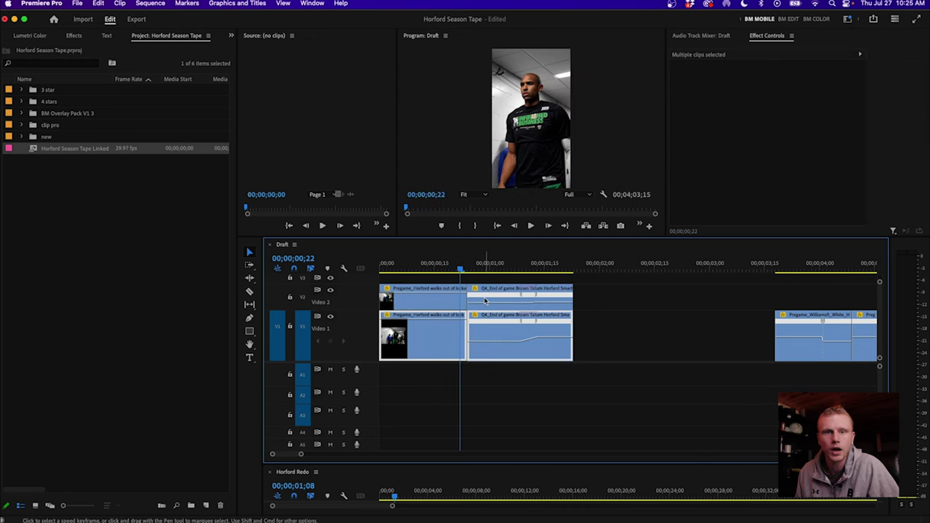
left_click_drag(635, 289, 430, 305)
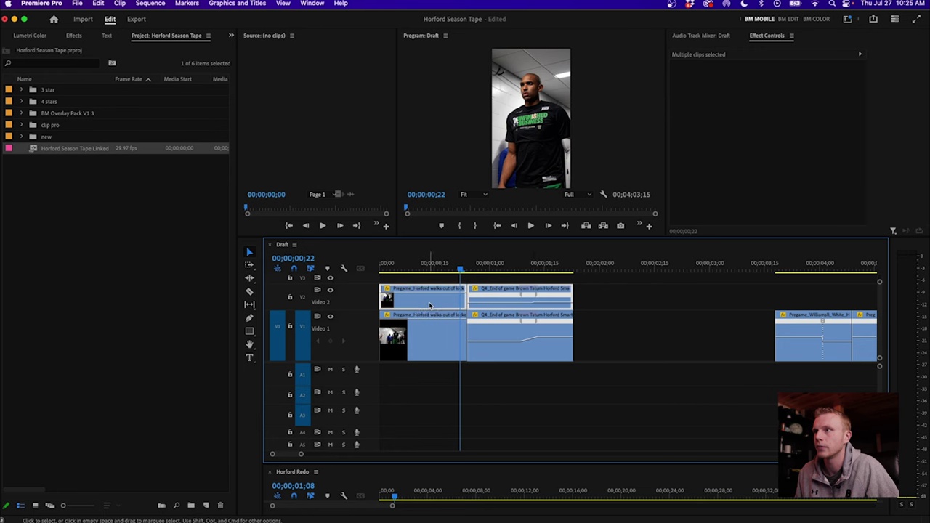
right_click(429, 306)
left_click(469, 149)
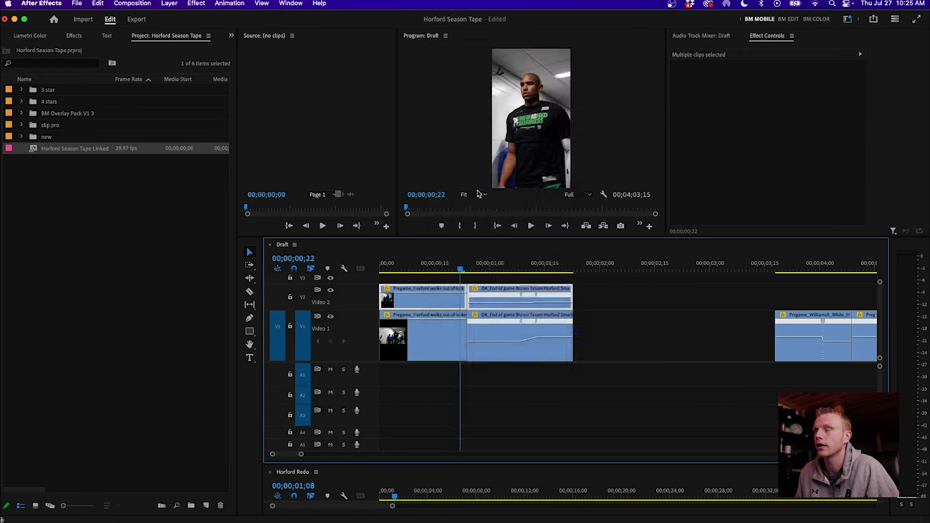
Step: In After Effects, preview the linked comp and slide the Q4 walk-off layer two frames earlier to start at 0;00;00;22, overlapping the locker-room layer
left_click_drag(436, 399, 375, 397)
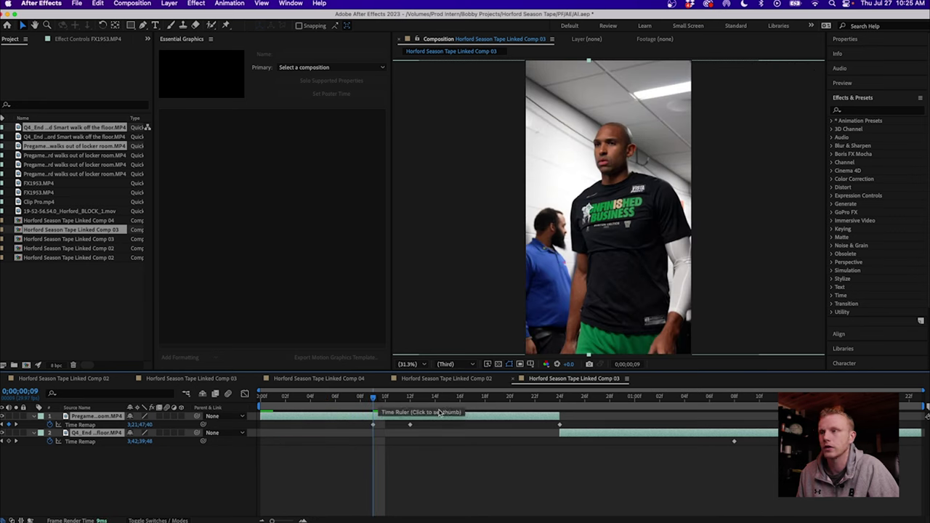
key("space")
left_click_drag(623, 437, 598, 436)
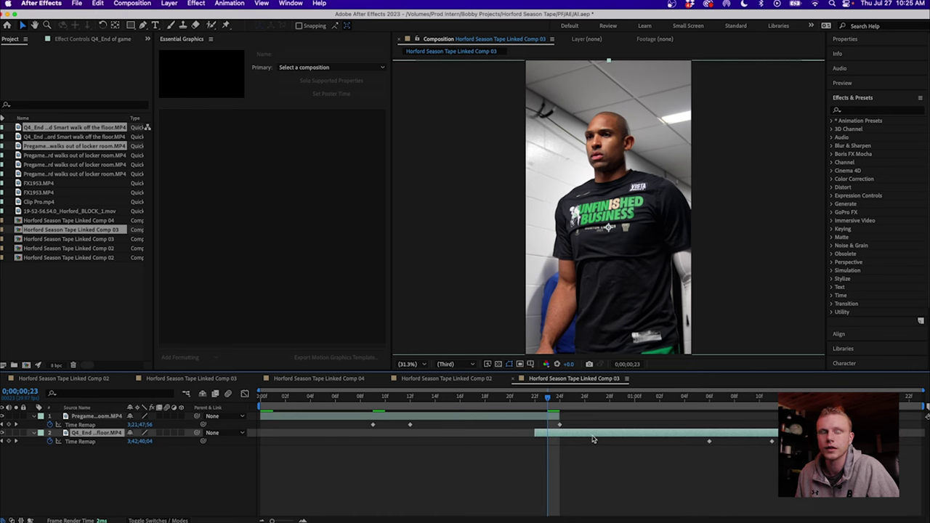
Step: At 0;00;00;22, lower the locker-room layer's opacity to 79% so the shot beneath shows through
left_click(540, 399)
left_click(541, 420)
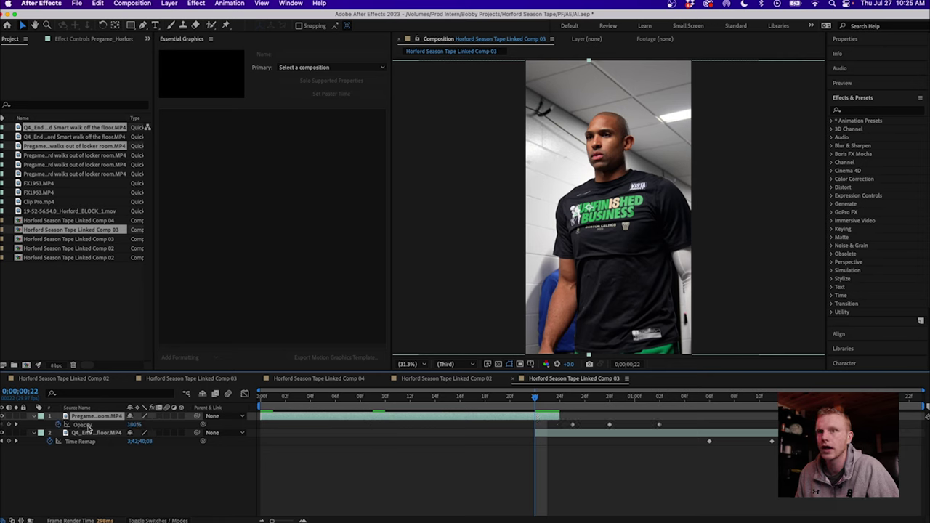
left_click_drag(134, 426, 125, 426)
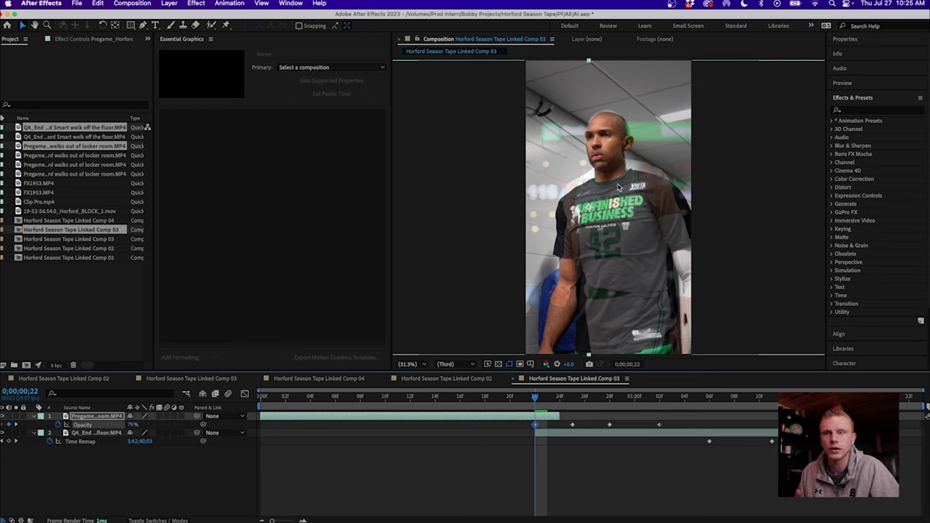
Step: Scale the locker-room layer to 91% and position it at about 393, 941, aligning the player with the Q4 shot beneath
key("p")
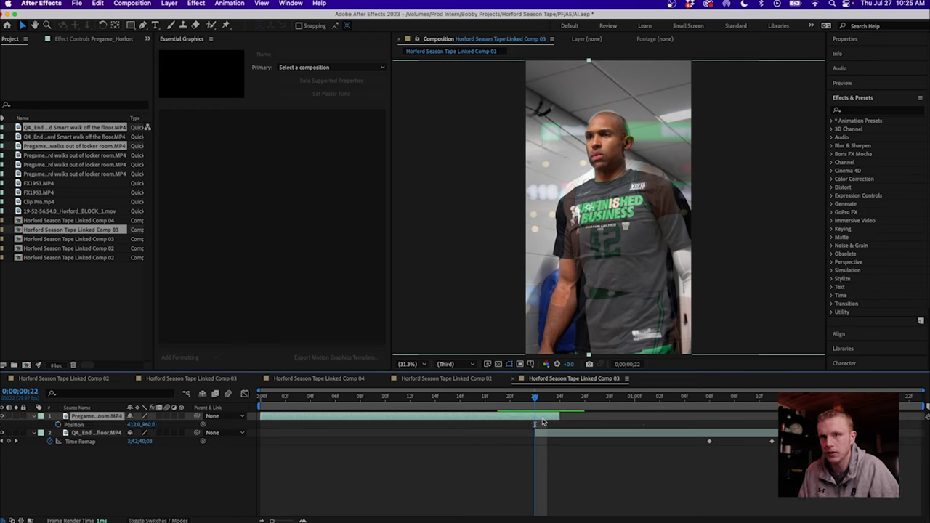
key("shift+s")
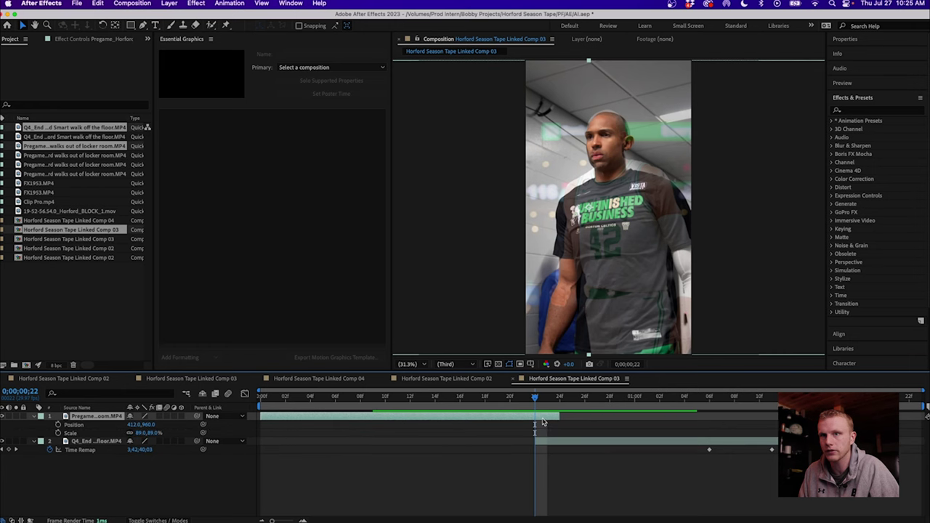
key("shift+r")
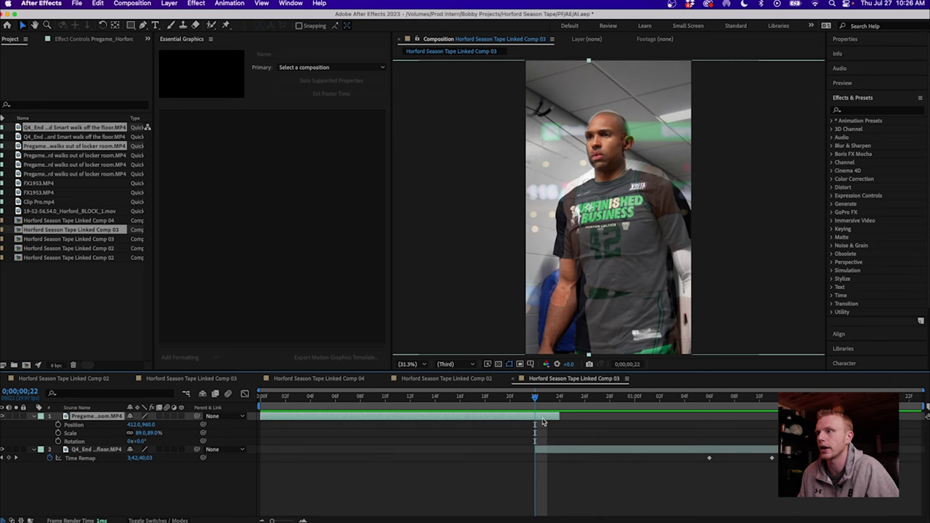
left_click_drag(612, 247, 610, 245)
left_click_drag(148, 432, 152, 433)
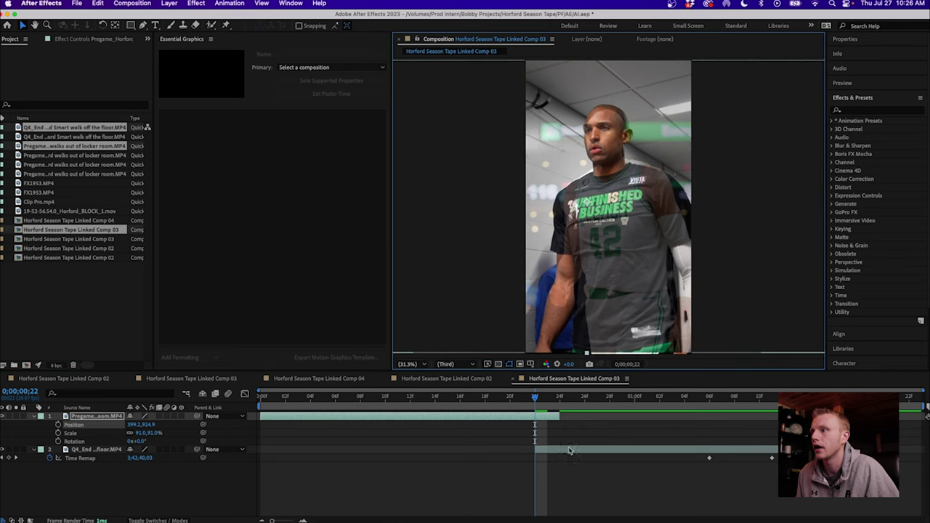
left_click(554, 451)
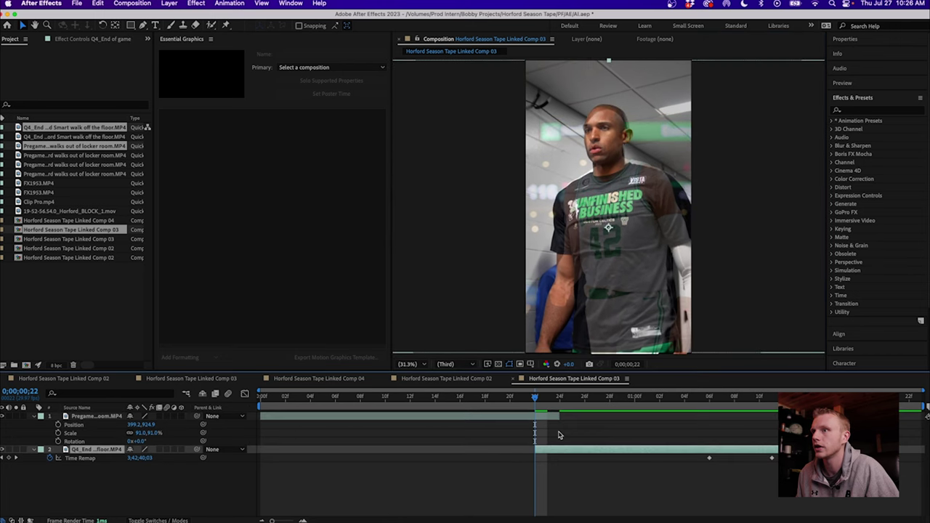
left_click(537, 417)
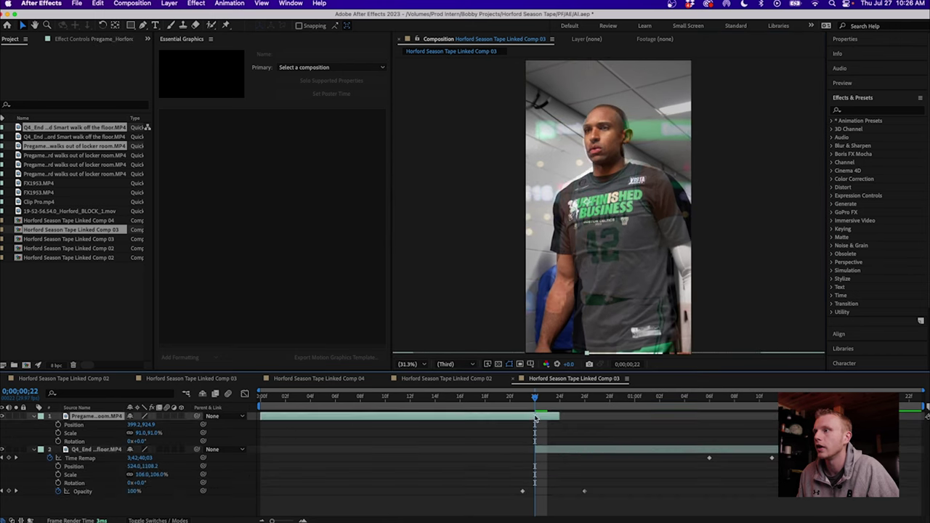
left_click_drag(586, 296, 586, 300)
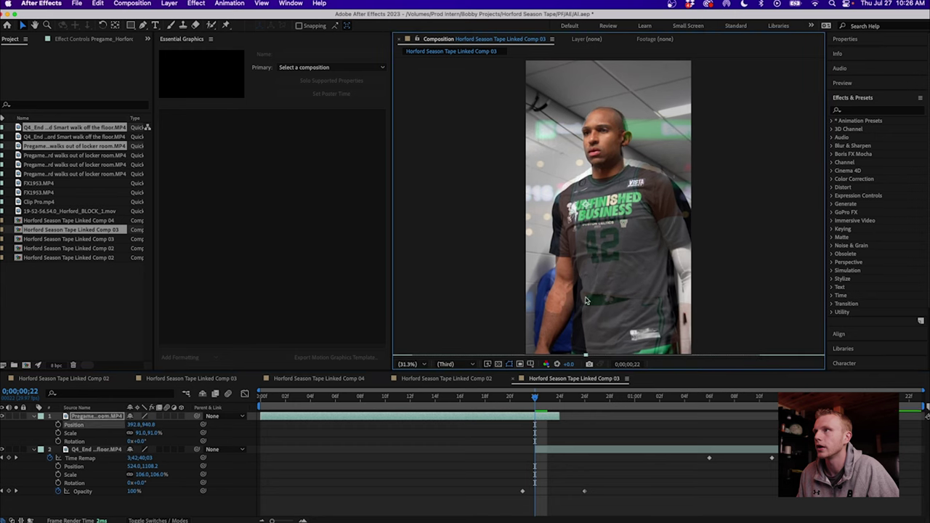
Step: Slide the Q4 walk-off layer eight frames earlier to start at 0;00;00;14
left_click(518, 392)
left_click_drag(493, 391, 660, 396)
left_click_drag(691, 449, 590, 454)
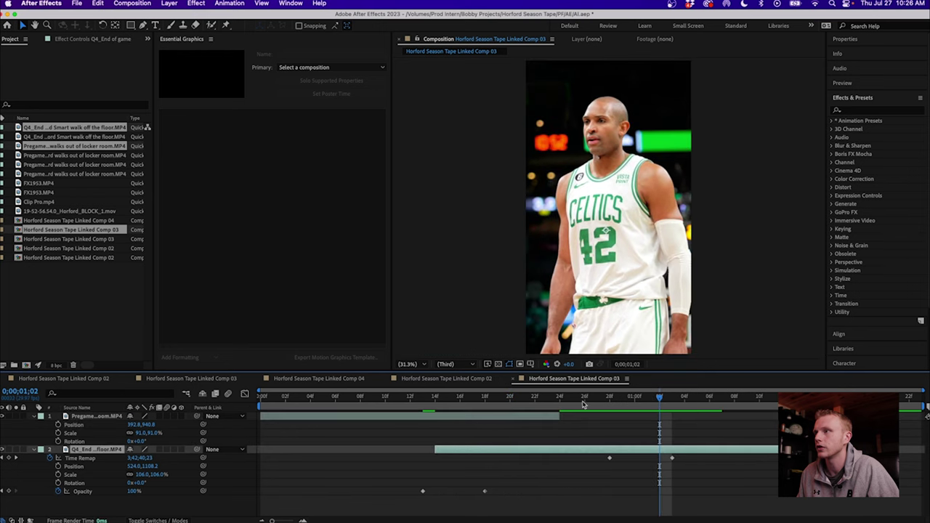
Step: Split the Q4 layer at 0;00;00;23 and delete the part before the split
mouse_move(583, 404)
left_mouse_down()
mouse_move(494, 398)
mouse_move(581, 398)
mouse_move(547, 400)
left_mouse_up()
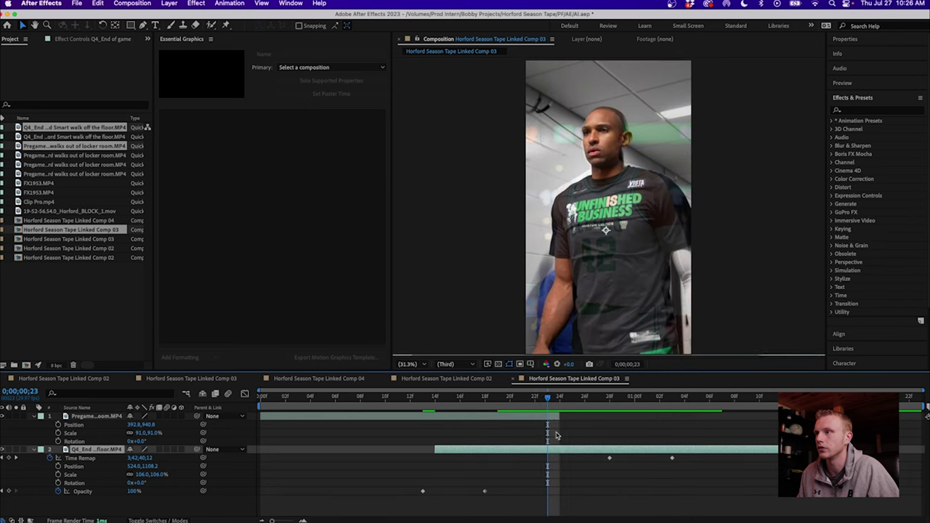
key("super+shift+d")
left_click(533, 458)
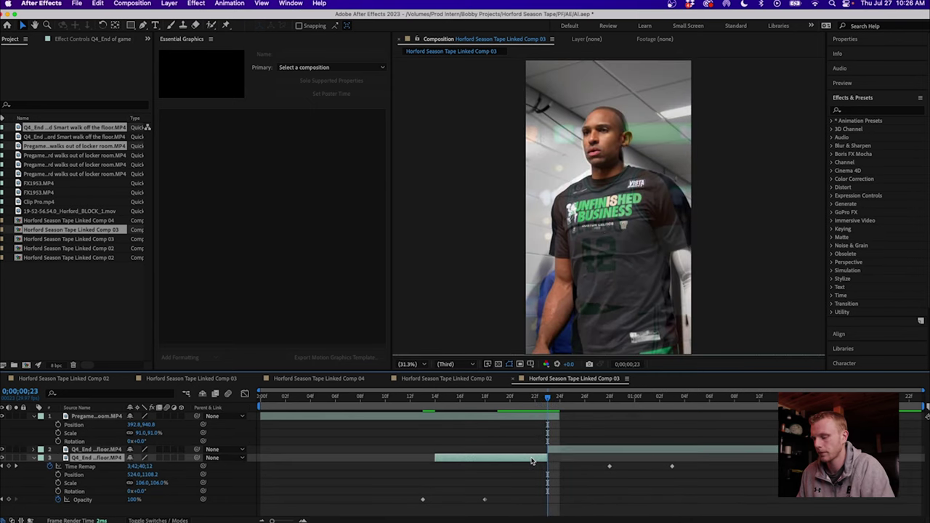
key("BackSpace")
Step: Set the locker-room layer's opacity keyframe at 0;00;00;22 to 100%
mouse_move(540, 404)
left_mouse_down()
mouse_move(505, 405)
mouse_move(572, 405)
mouse_move(530, 405)
mouse_move(540, 408)
left_mouse_up()
key("t")
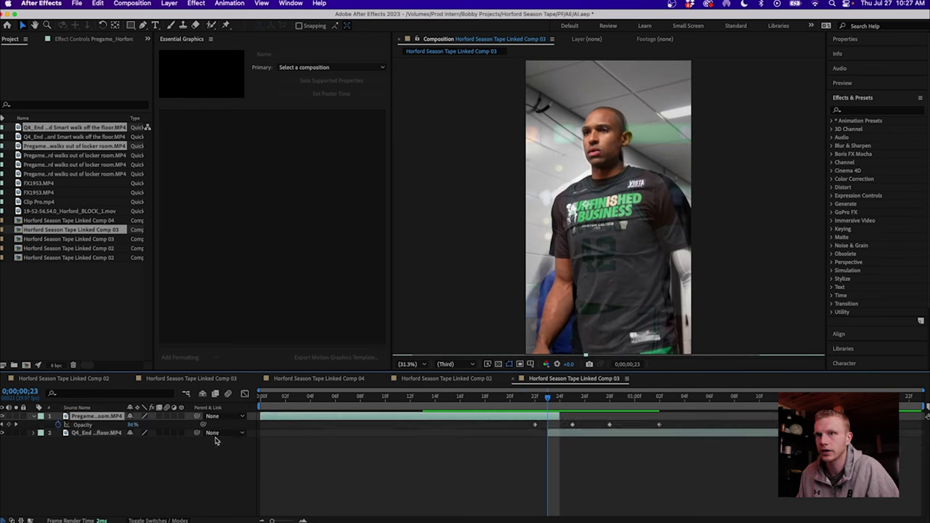
left_click(3, 426)
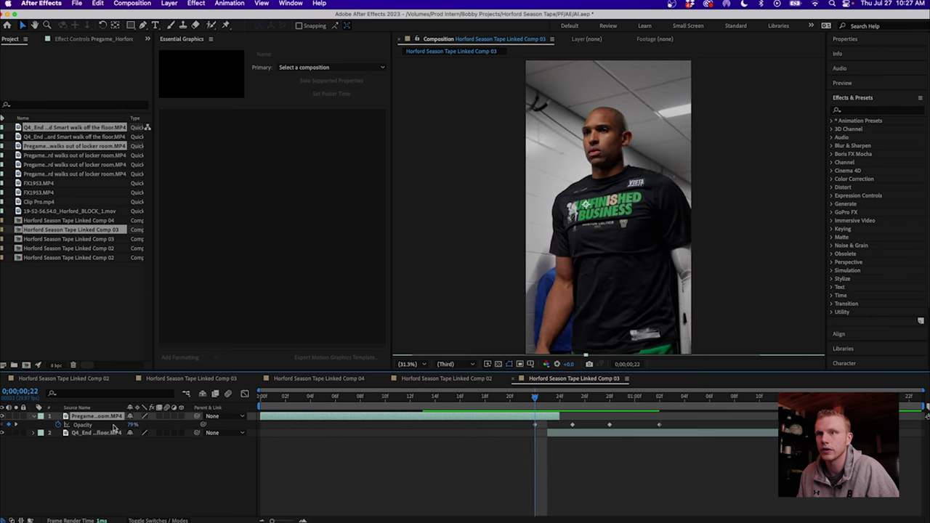
left_click(121, 426)
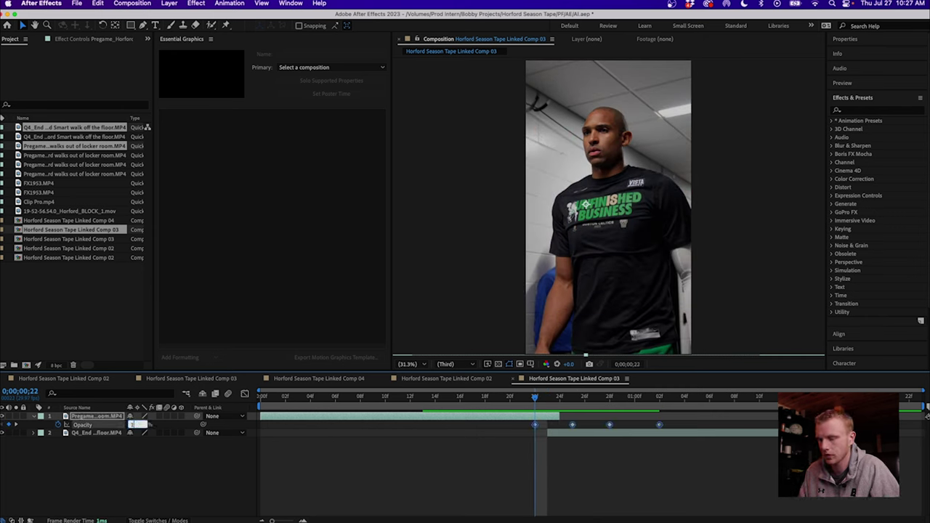
key("Return")
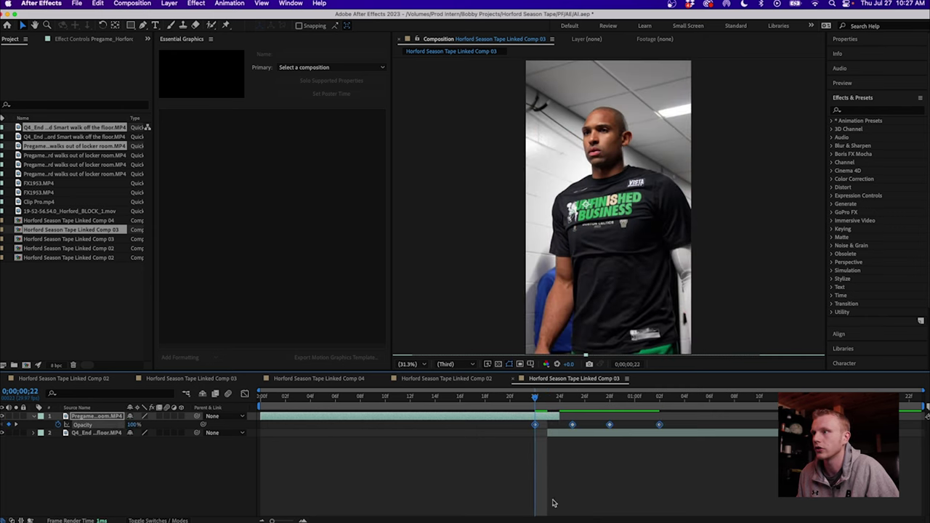
Step: Move the Q4 layer to start at 0;00;00;24 and place it above the locker-room layer
left_click(551, 460)
left_click_drag(563, 433, 567, 433)
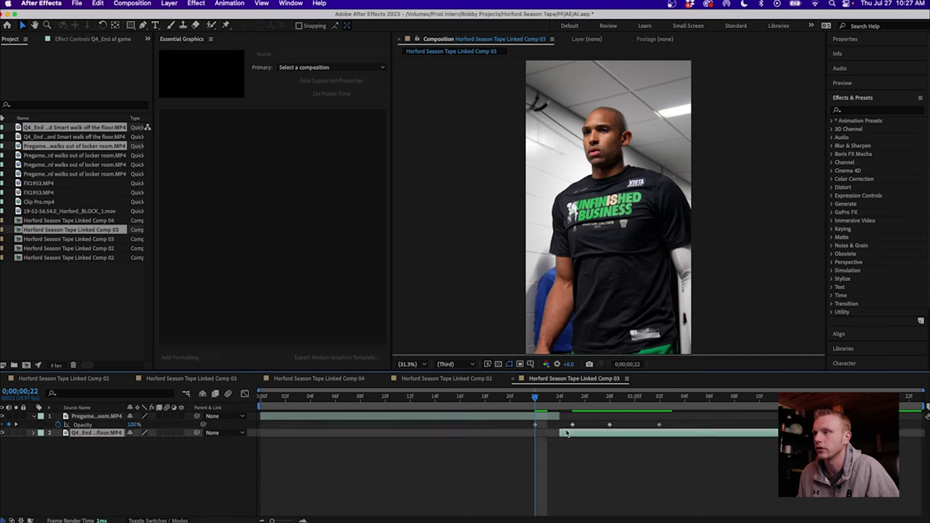
left_click_drag(557, 402, 564, 399)
left_click(146, 452)
left_click_drag(77, 434, 76, 418)
left_click_drag(534, 397, 573, 399)
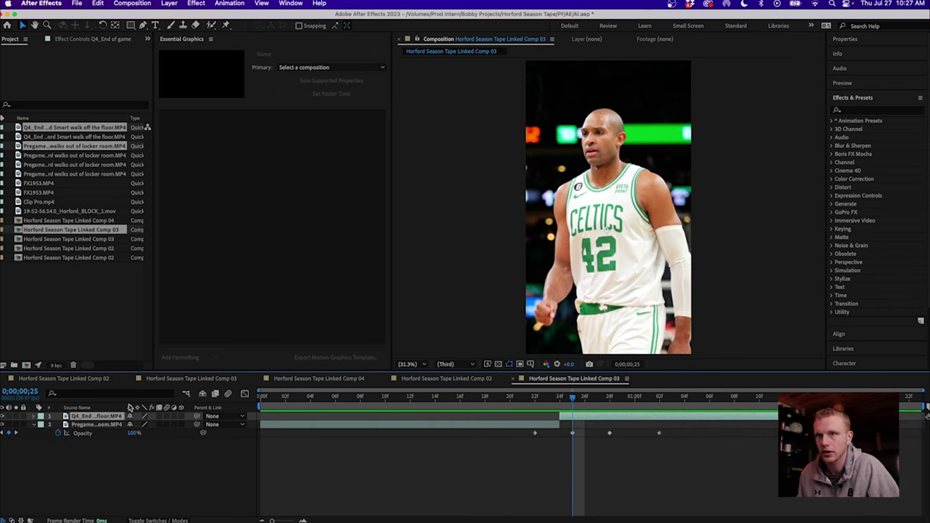
Step: Duplicate the Q4 layer and open the top copy for Roto Brush work at its first frame, 0;00;00;24
key("super+d")
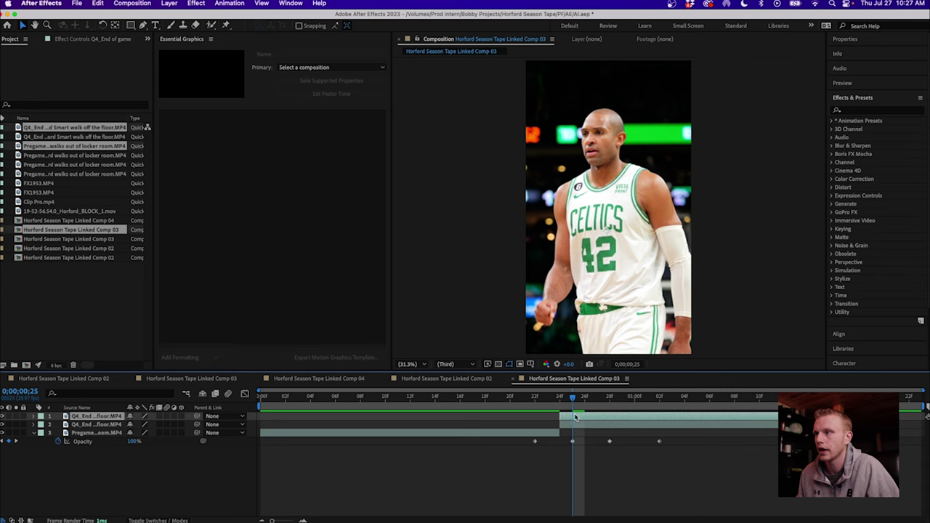
double_click(575, 418)
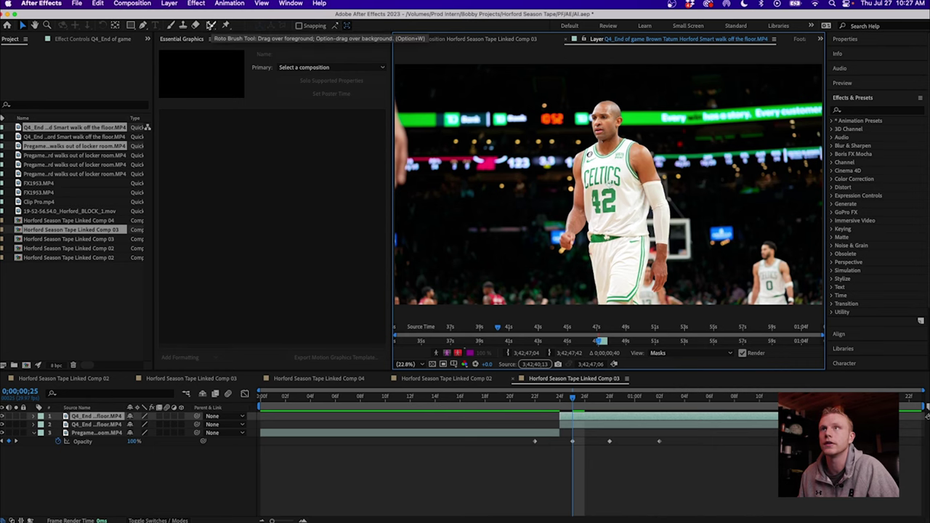
left_click(211, 26)
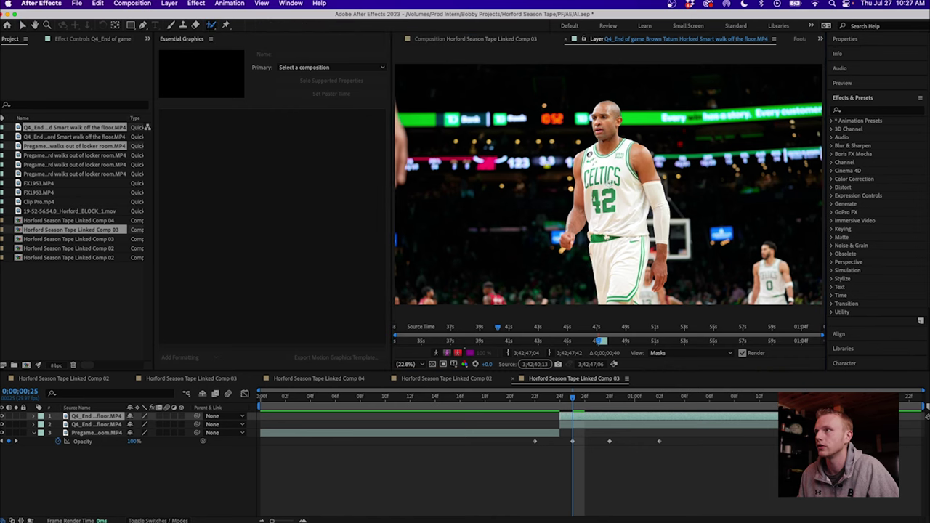
key("Page_Up")
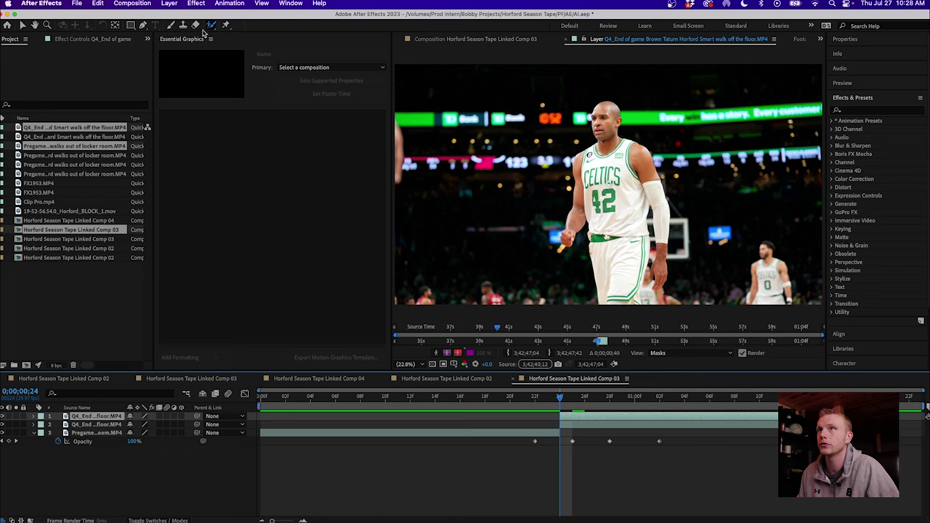
Step: Roto Brush the upper part of the jersey near the number 6 patch and subtract the bare shoulder and arm
scroll(591, 170, "up", 6)
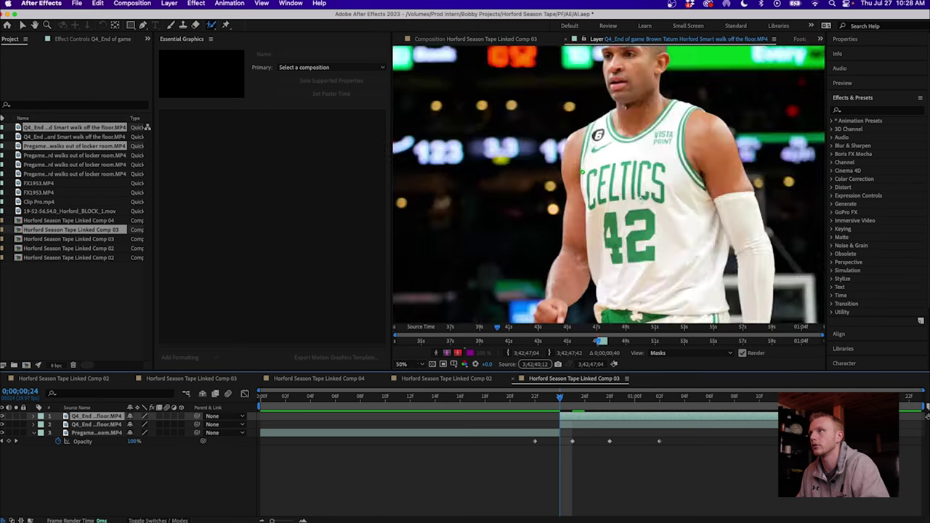
scroll(591, 170, "down", 4)
scroll(597, 166, "up", 2)
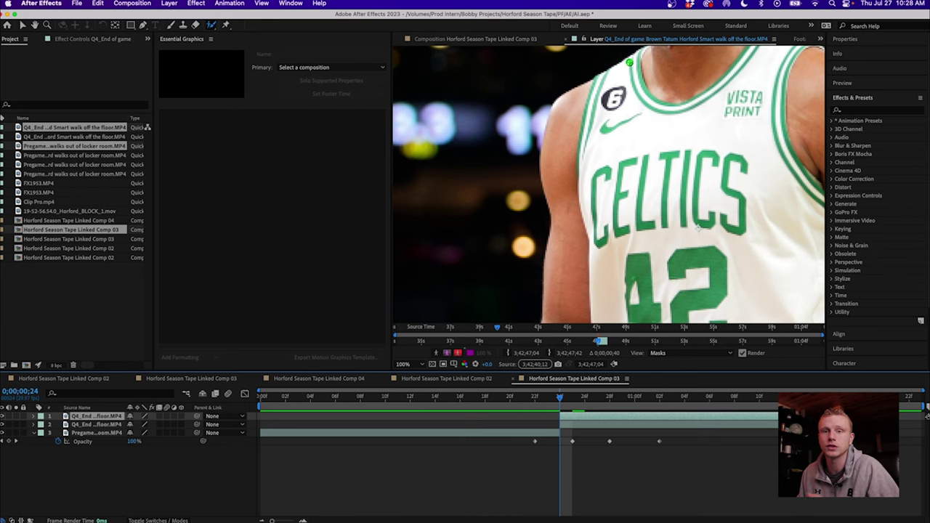
left_click_drag(629, 62, 633, 61)
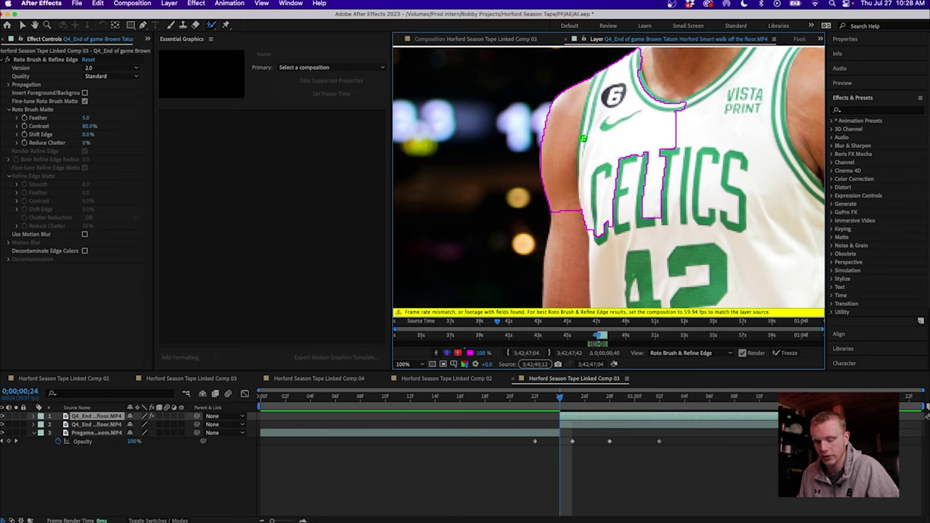
left_click_drag(565, 120, 558, 215)
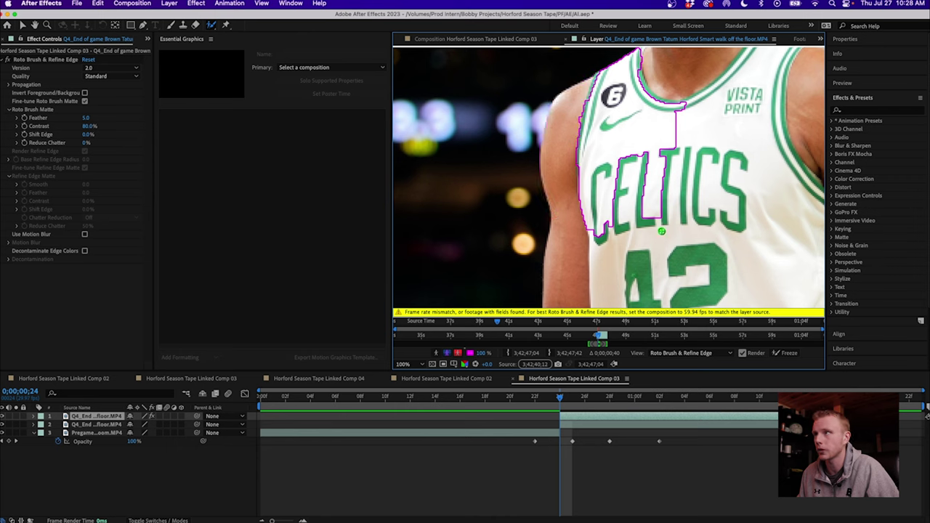
Step: Extend the Roto Brush selection across the lettering and number to cover the whole white jersey
left_click_drag(667, 235, 630, 155)
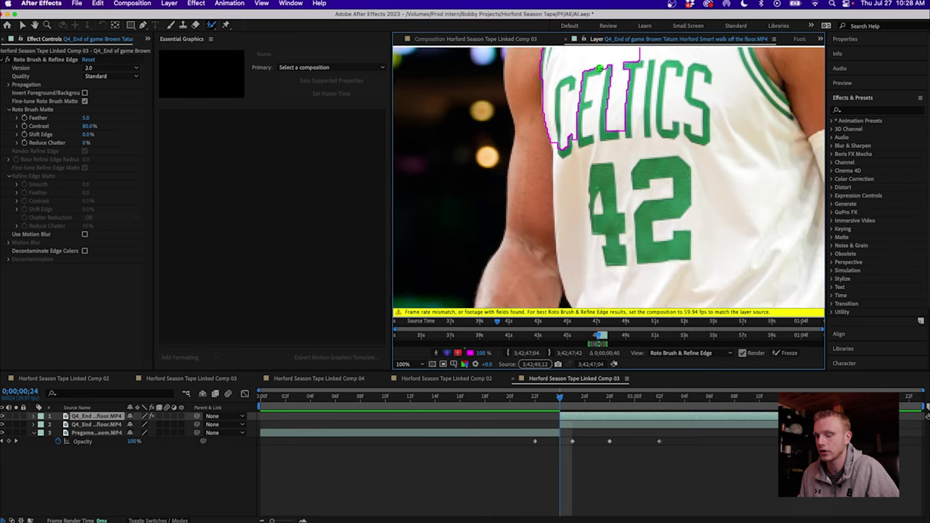
left_click_drag(623, 64, 582, 143)
left_click_drag(579, 111, 578, 227)
scroll(641, 213, "down", 2)
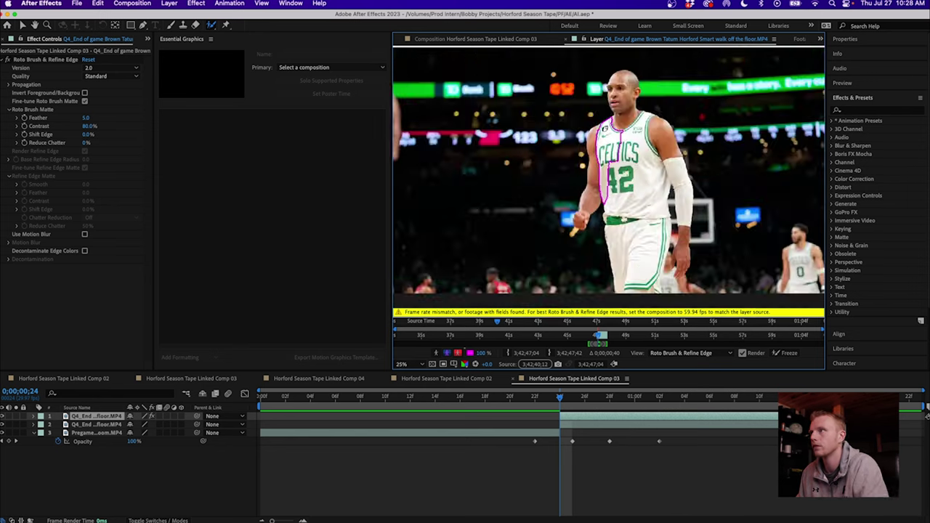
scroll(641, 214, "up", 1)
left_click_drag(594, 161, 626, 218)
scroll(673, 263, "up", 2)
scroll(640, 211, "up", 6)
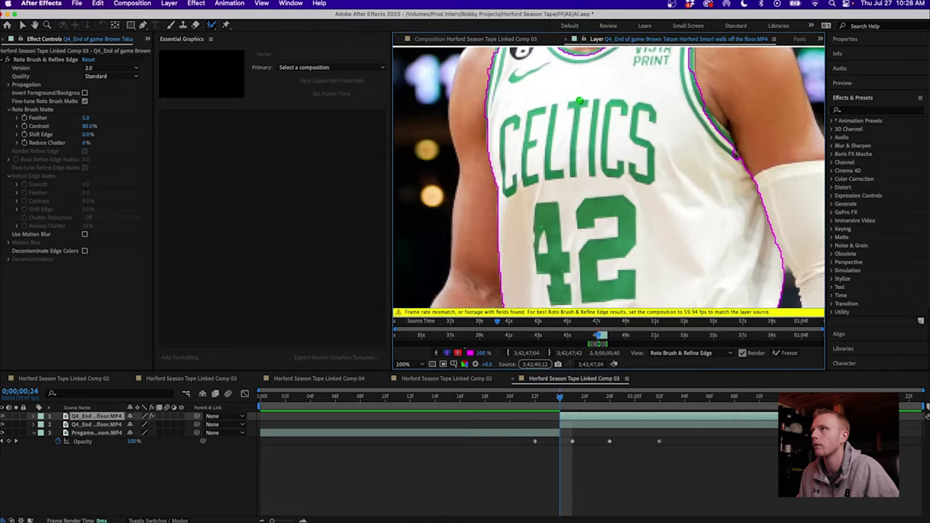
scroll(619, 175, "down", 3)
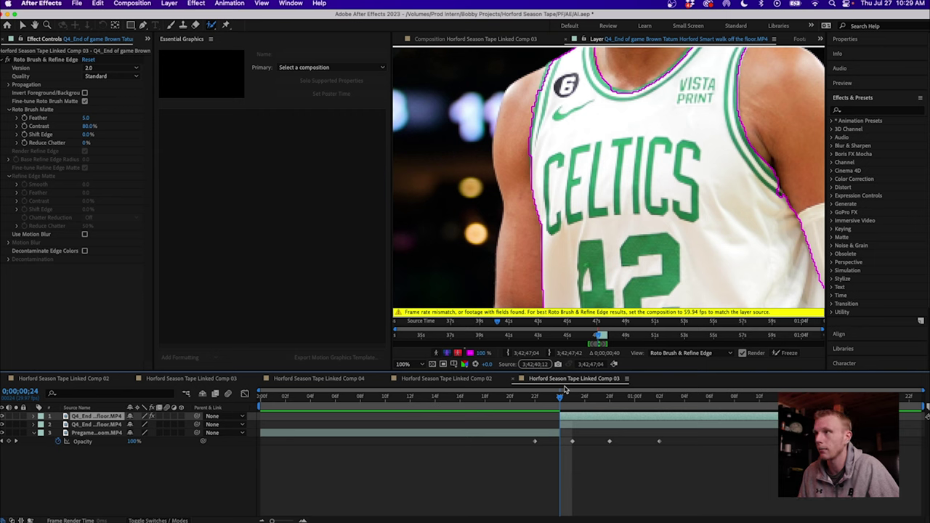
Step: Examine how the Roto Brush outline follows the jersey from frame 0;00;00;24 to 0;00;00;28
key("Page_Down")
key("space")
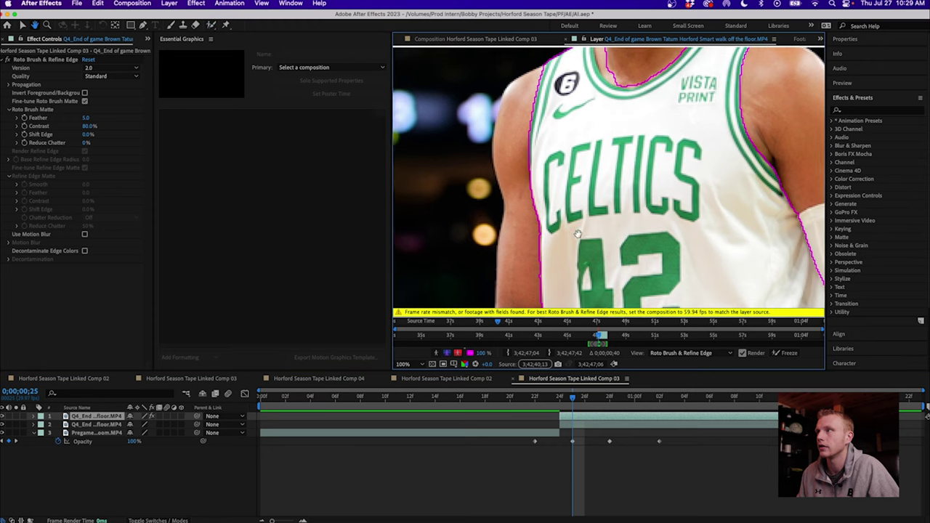
left_click_drag(578, 234, 503, 163)
scroll(534, 178, "up", 1)
scroll(534, 178, "down", 2)
scroll(608, 181, "down", 1)
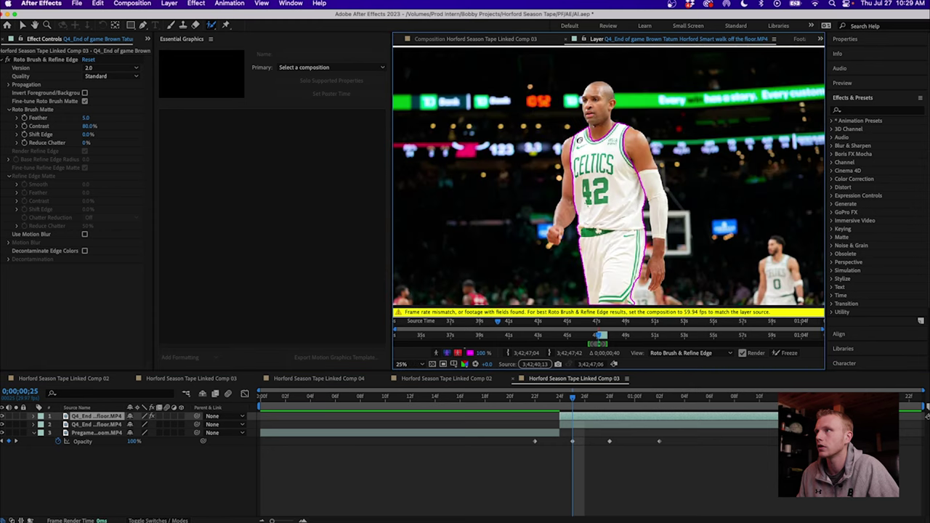
key("Page_Down")
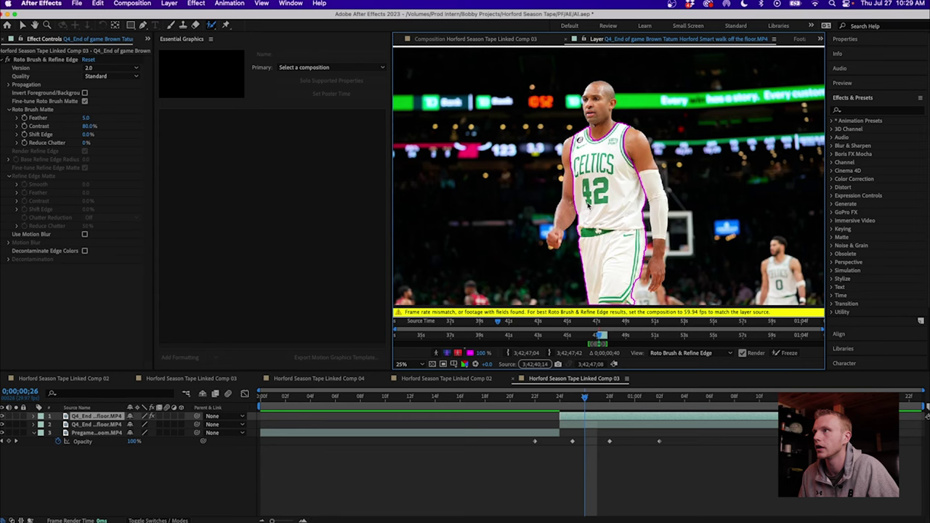
key("Page_Down")
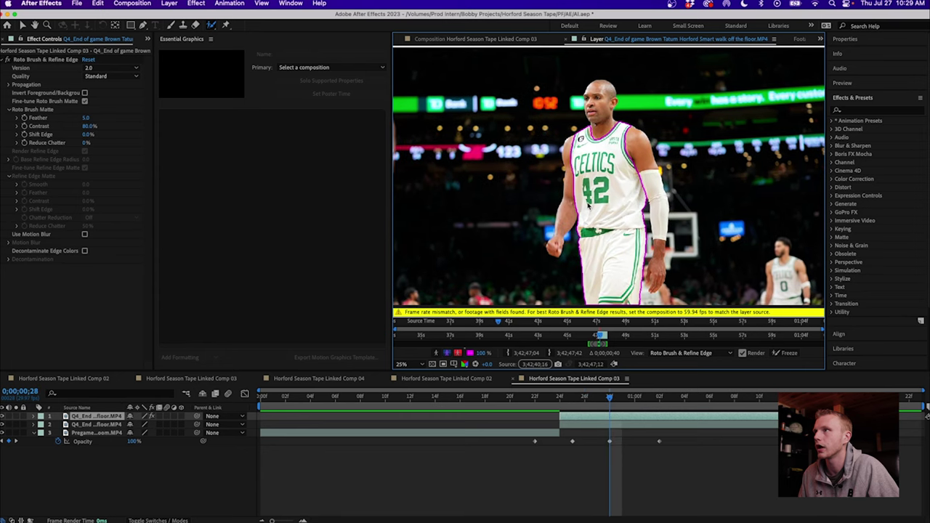
key("Page_Up")
key("Page_Up")
key("Page_Up")
key("Page_Up")
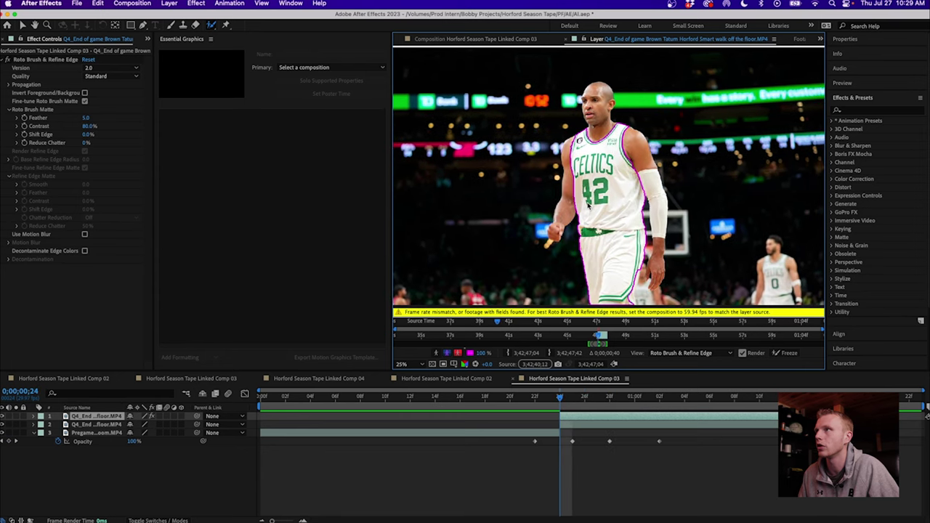
Step: At 0;00;00;25, subtract the neck skin inside the collar from the Roto Brush selection and check the following frames
key("Page_Down")
key("slash")
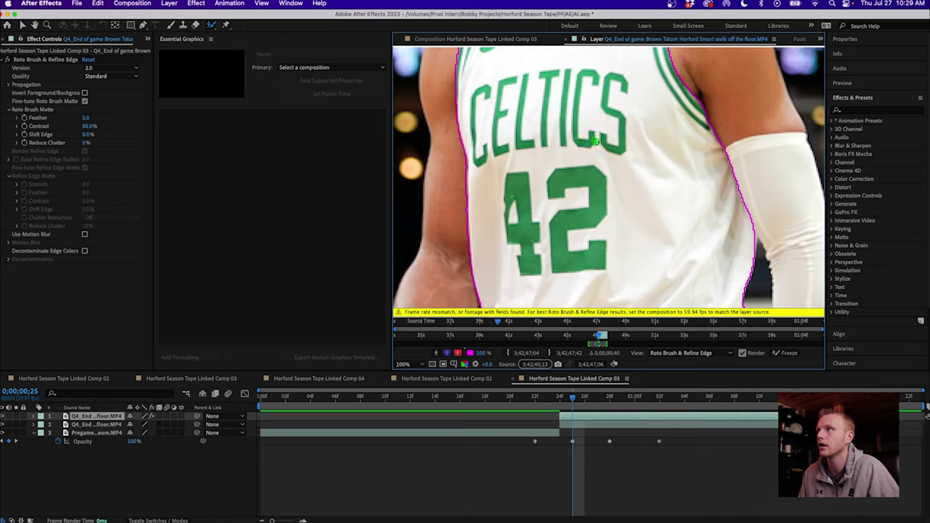
scroll(560, 120, "up", 5)
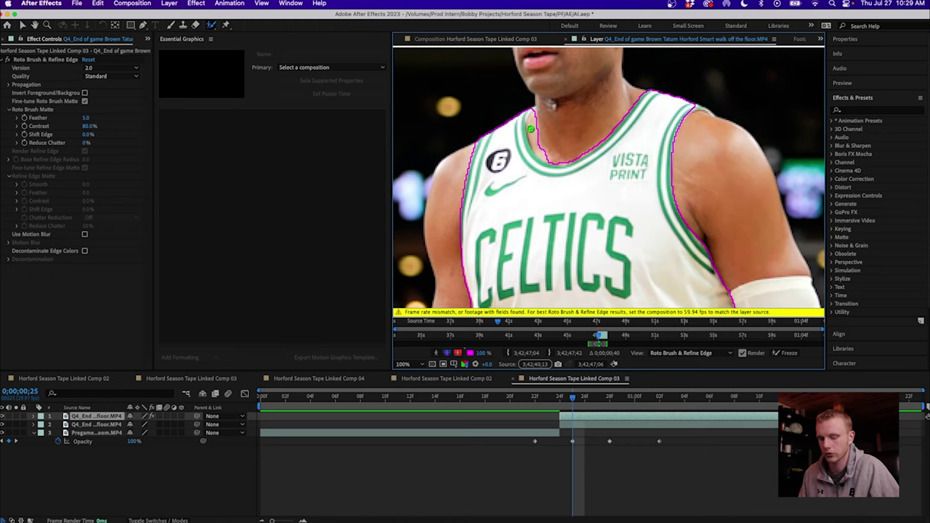
left_click_drag(533, 116, 539, 150)
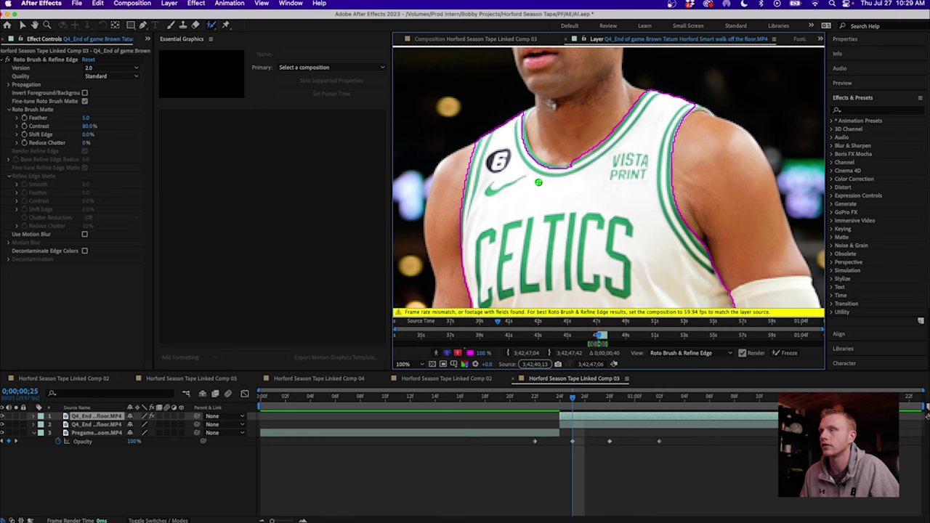
key("Page_Down")
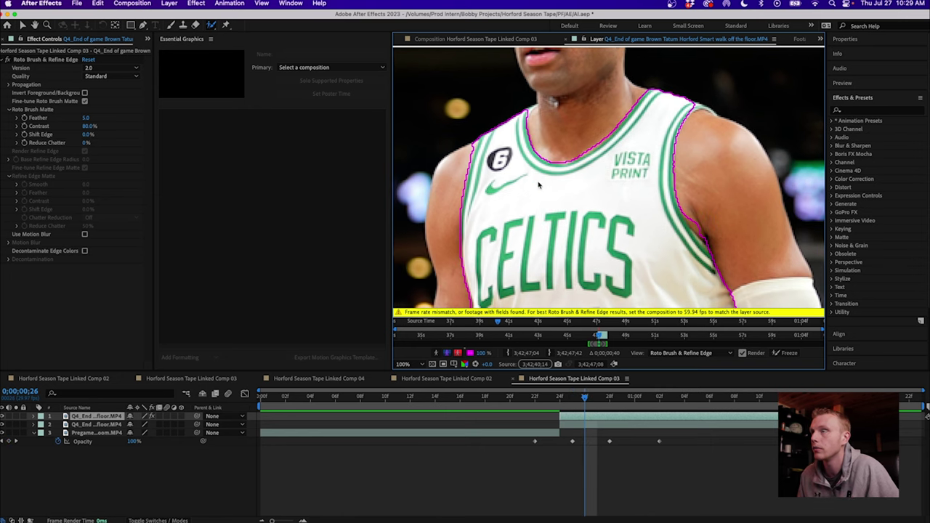
key("Page_Down")
key("Page_Down")
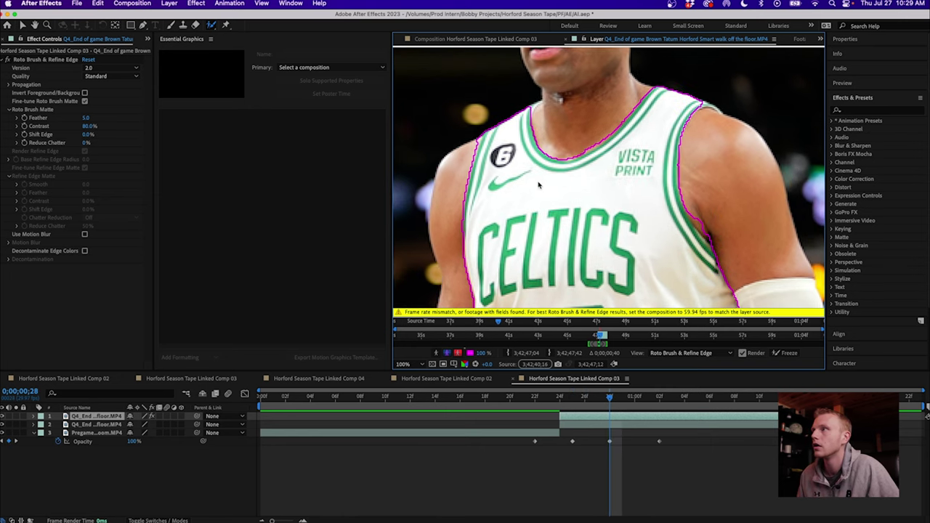
key("Page_Up")
key("Page_Up")
key("Page_Up")
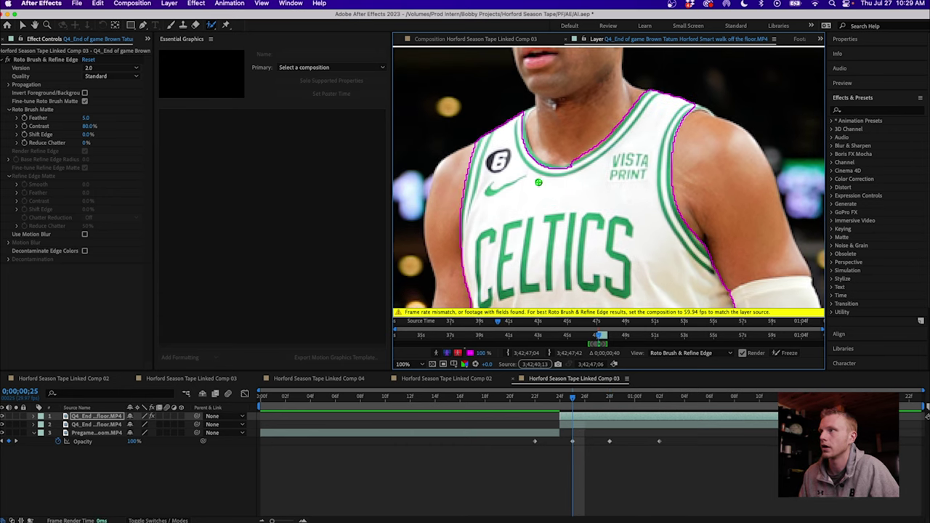
Step: Subtract the skin at the jersey's armhole at 0;00;00;26 and 0;00;00;27, and along the neckline at 0;00;00;27
key("Page_Down")
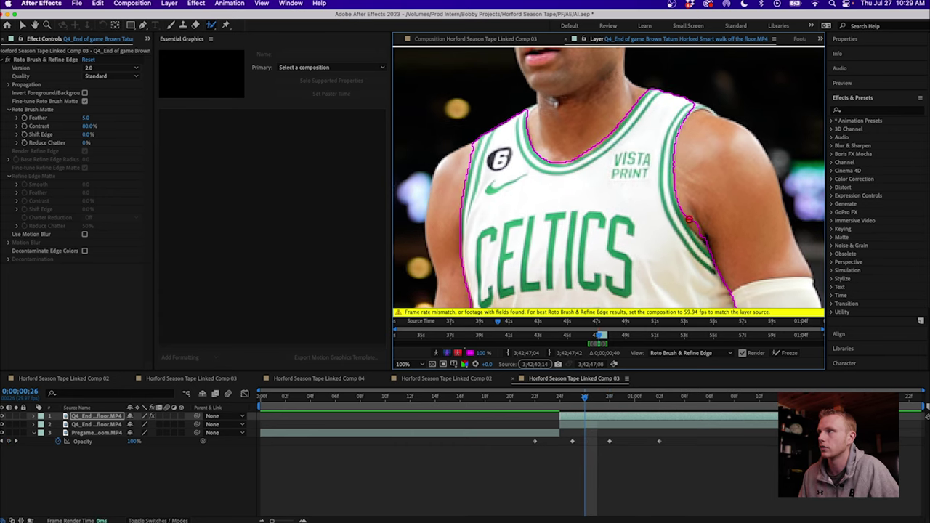
left_click_drag(694, 224, 700, 230)
key("Page_Down")
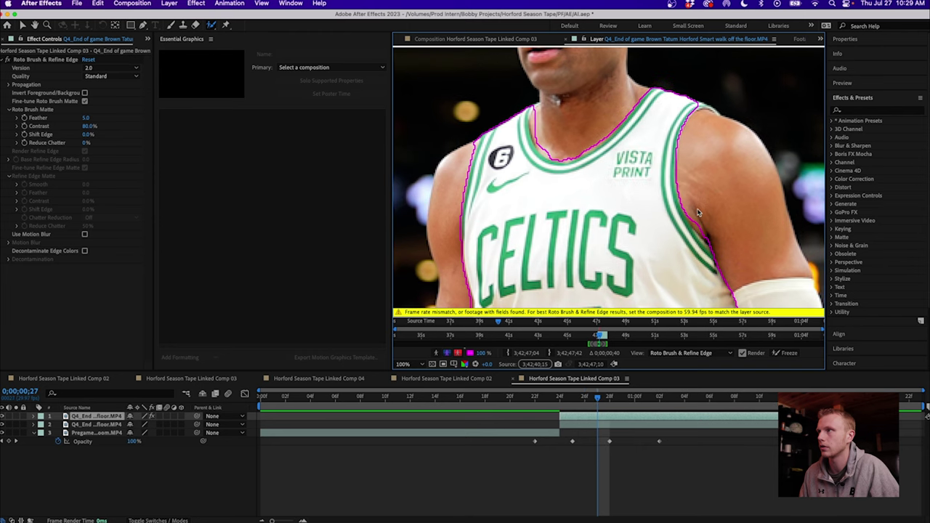
left_click_drag(702, 227, 705, 231)
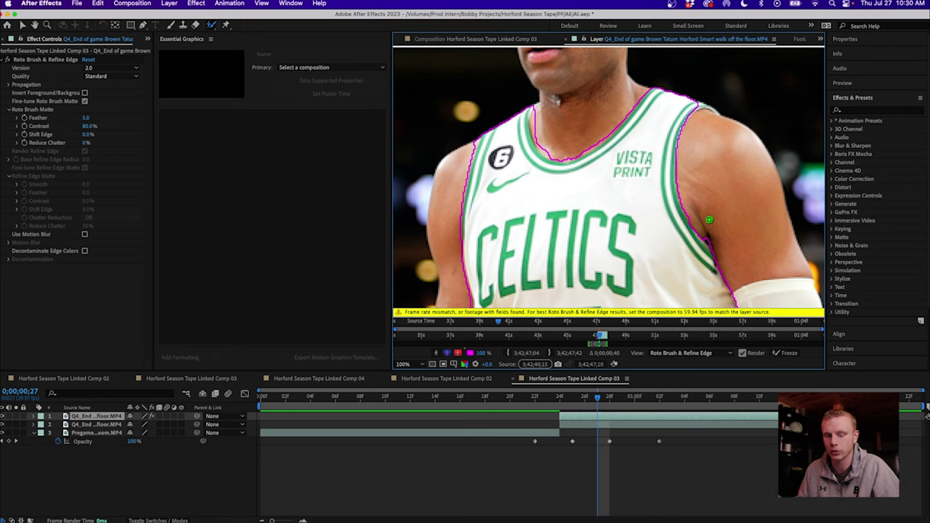
left_click_drag(531, 116, 546, 153)
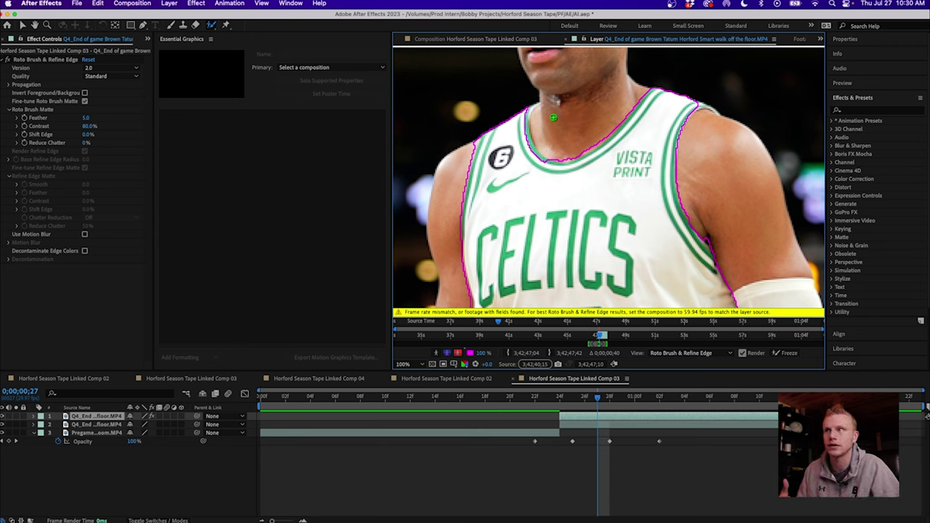
Step: Examine the Roto Brush outline frame by frame through the rest of the propagated span
key("super+Right")
key("super+Right")
key("super+Right")
key("super+Right")
key("super+Right")
key("super+Right")
key("super+Right")
key("super+Right")
key("super+Right")
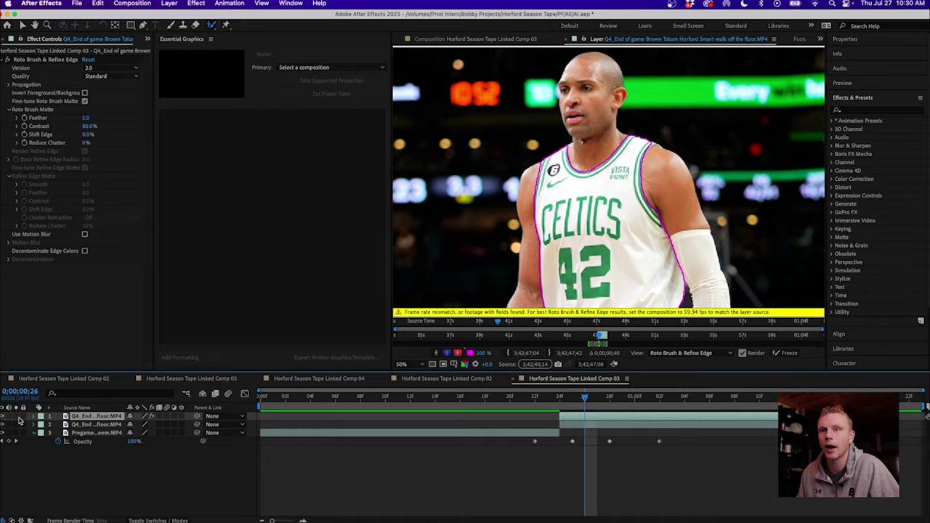
Step: View the soloed jersey cutout in the composition and refine its Roto Brush matte with Feather 27.8 and Shift Edge -48%
left_click(493, 41)
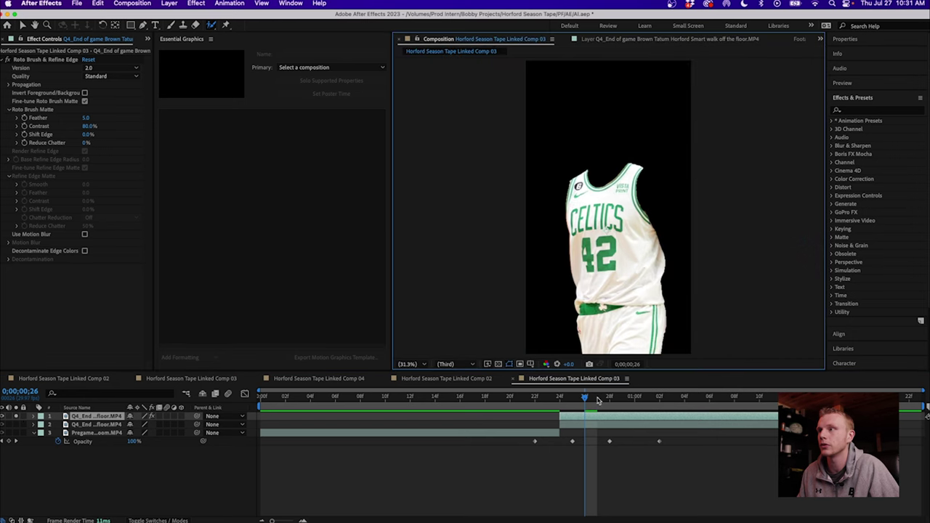
left_click_drag(586, 398, 672, 398)
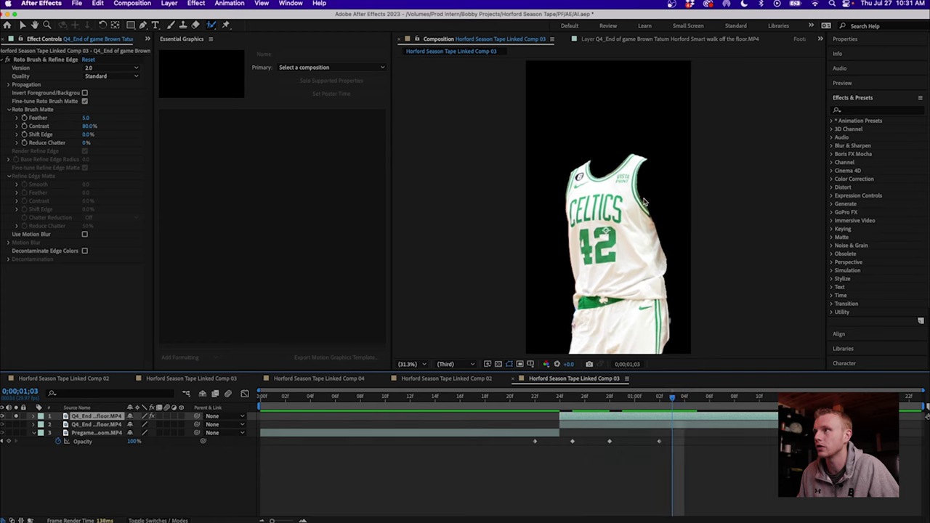
mouse_move(682, 397)
left_mouse_down()
mouse_move(700, 397)
mouse_move(672, 397)
left_mouse_up()
left_click_drag(87, 118, 149, 113)
left_click_drag(89, 118, 133, 115)
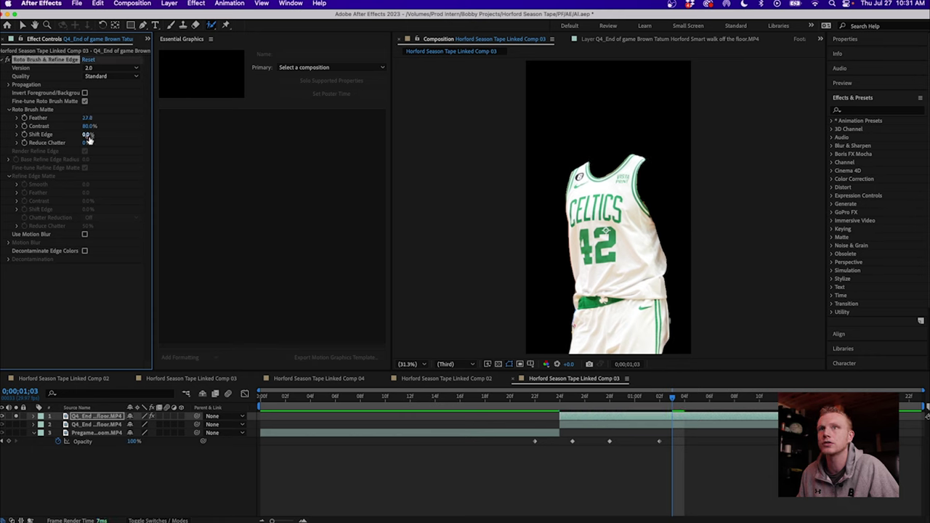
mouse_move(88, 135)
left_mouse_down()
mouse_move(63, 135)
mouse_move(77, 130)
left_mouse_up()
left_click_drag(672, 398, 697, 402)
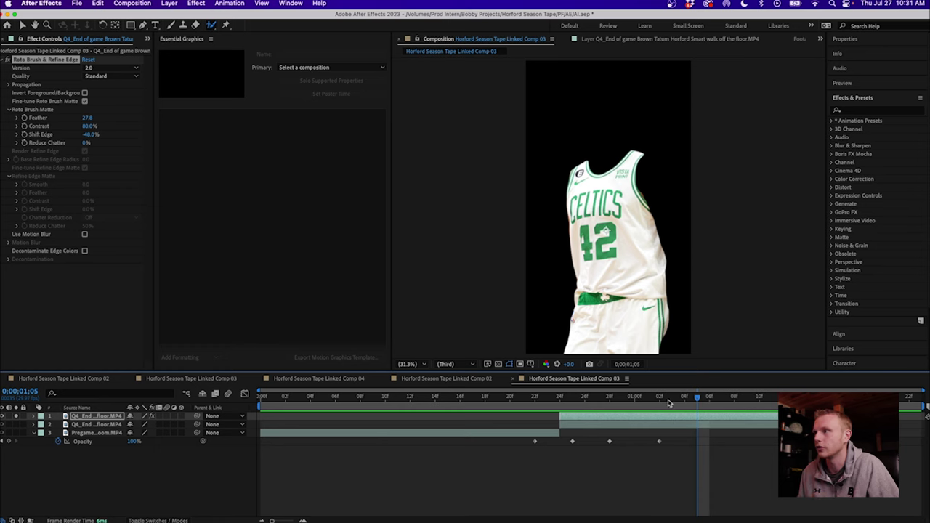
left_click_drag(682, 399, 722, 399)
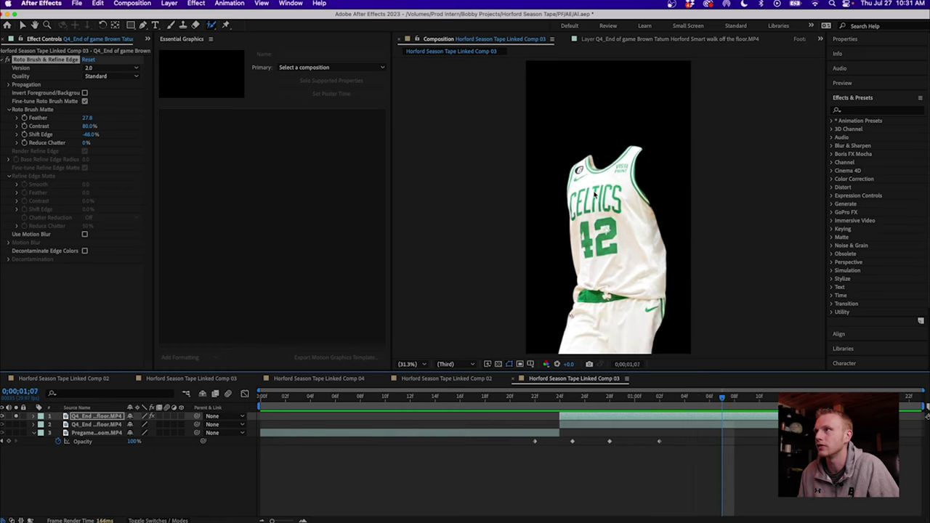
key("Page_Down")
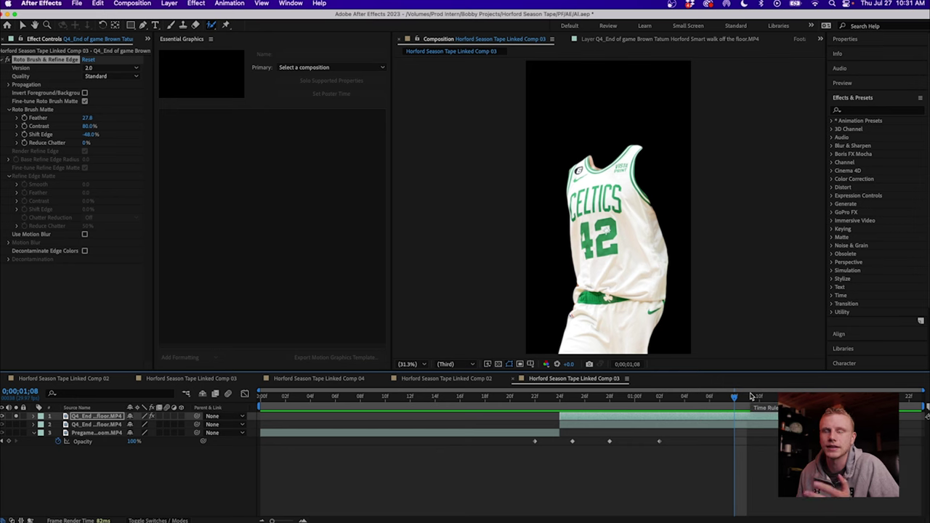
Step: Freeze the Roto Brush result on the top Q4 layer, and unsolo that layer in the composition
left_click(585, 397)
double_click(596, 419)
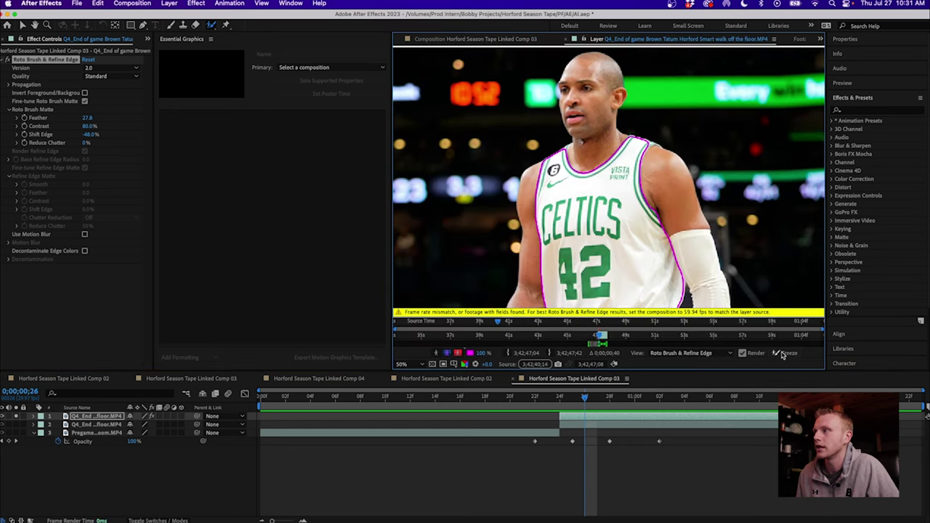
left_click(788, 353)
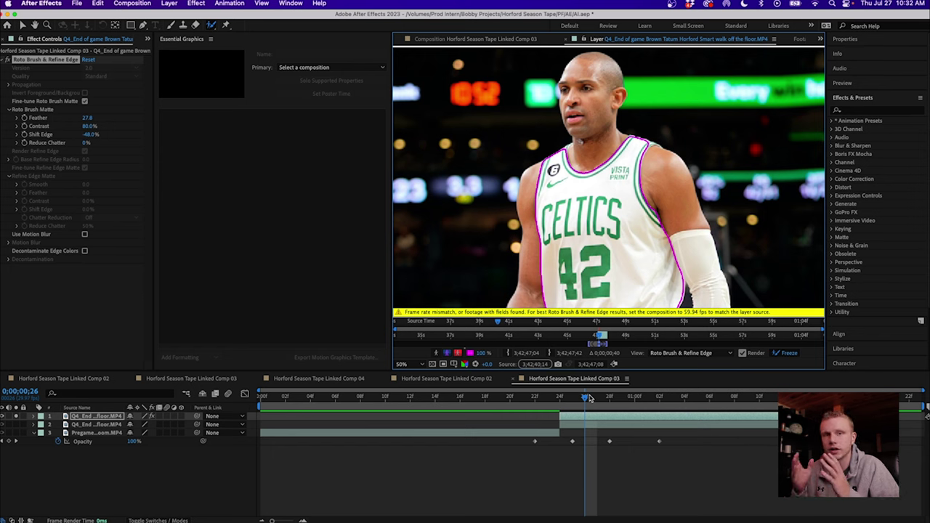
left_click(590, 398)
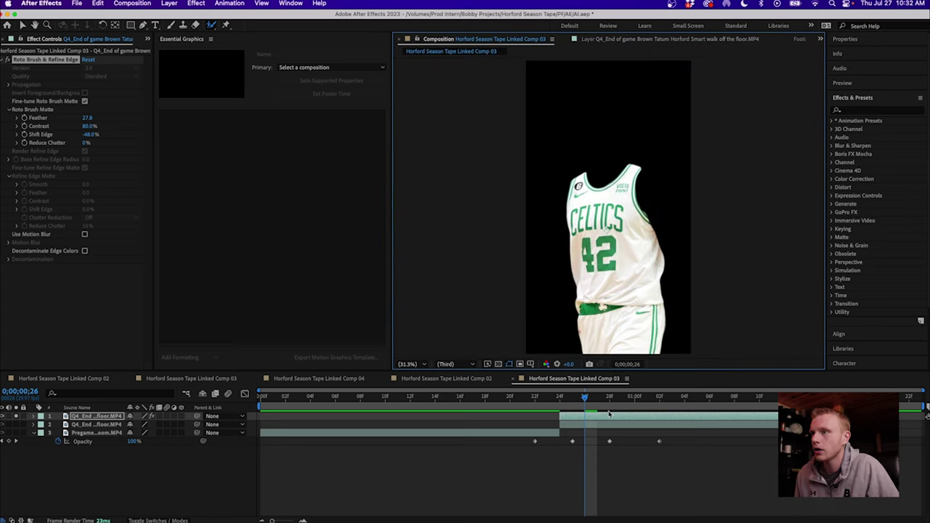
left_click(14, 418)
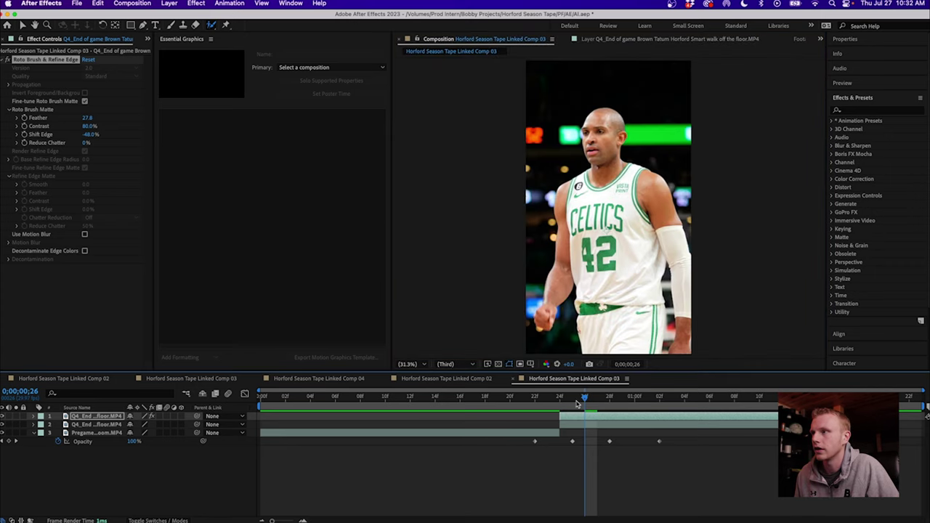
Step: Trim the start of the lower Q4 layer to 0;00;00;28, leaving the rotoscoped copy's start in place
left_click(576, 402)
left_click(582, 419)
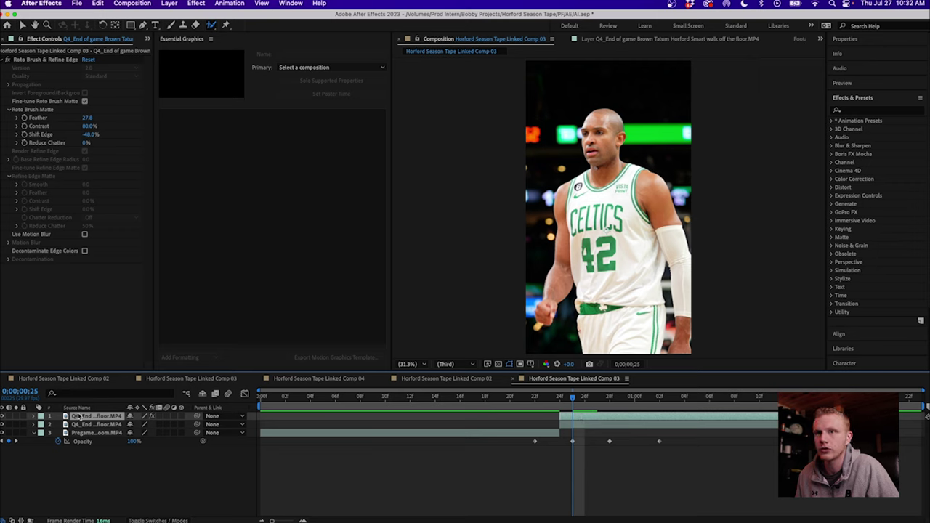
left_click(102, 428)
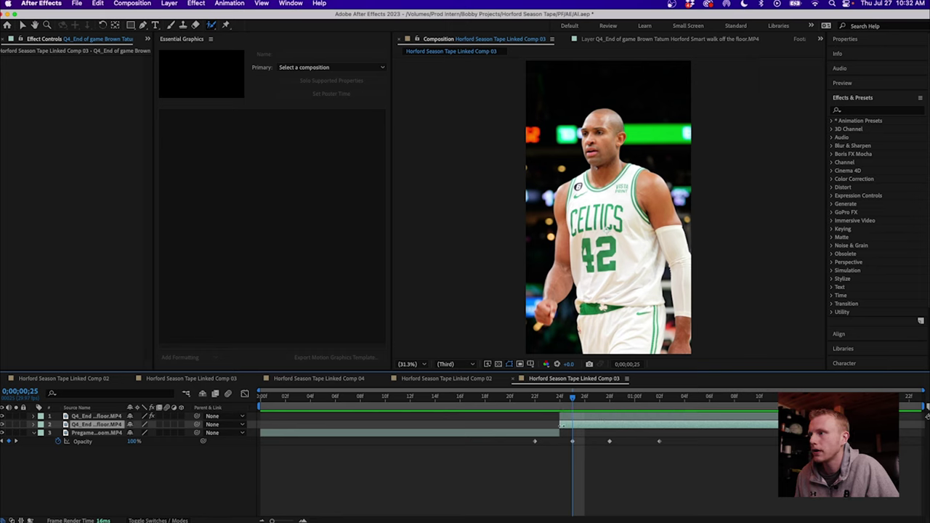
left_click_drag(568, 426, 609, 411)
left_click(596, 406)
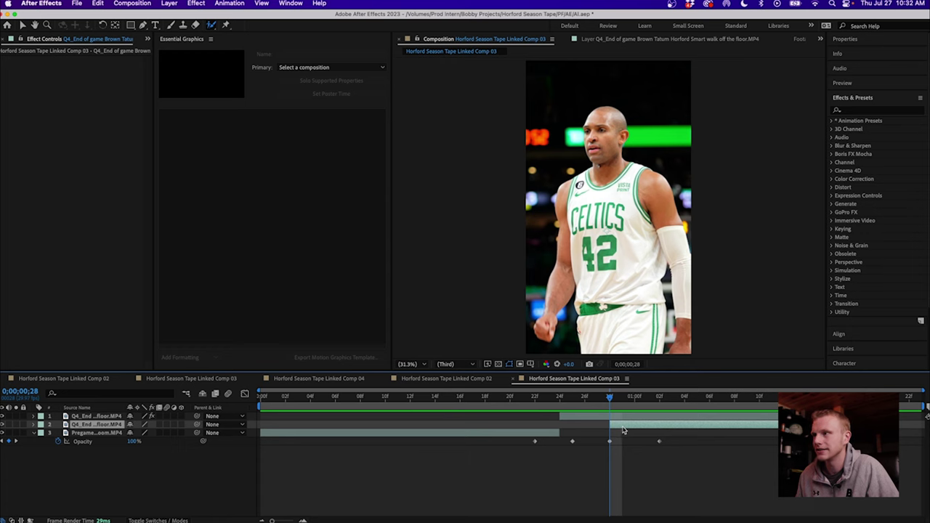
Step: Keyframe the lower Q4 layer's opacity from 0% at 0;00;00;28 to 100% at 0;00;01;01 and preview the fade
key("t")
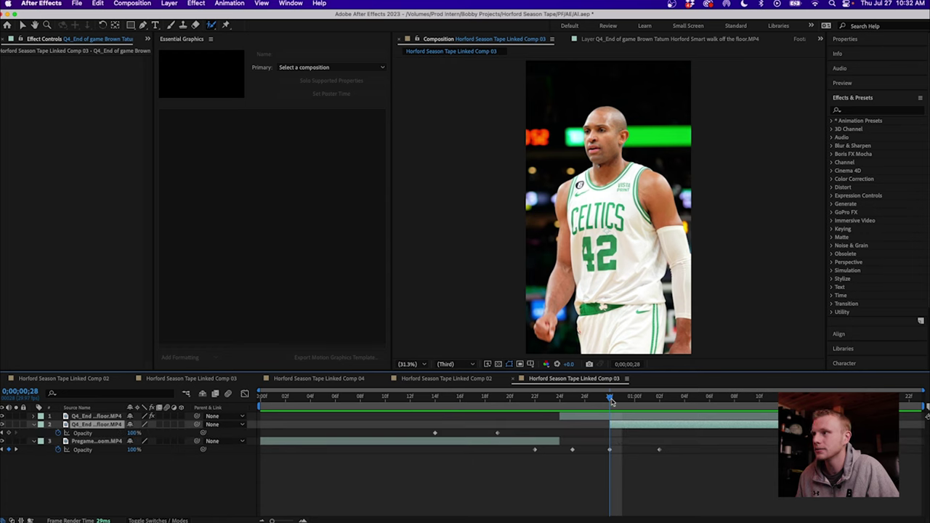
left_click_drag(616, 401, 649, 429)
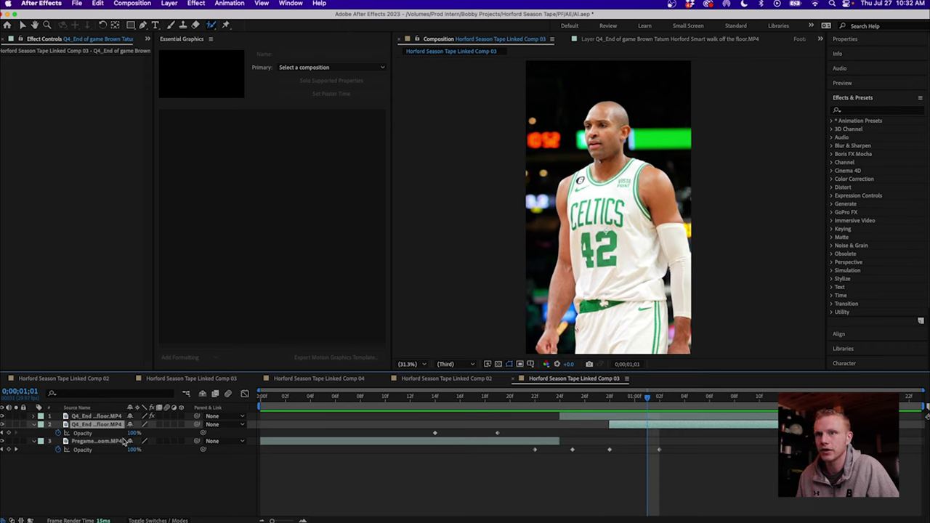
left_click(10, 434)
key("j")
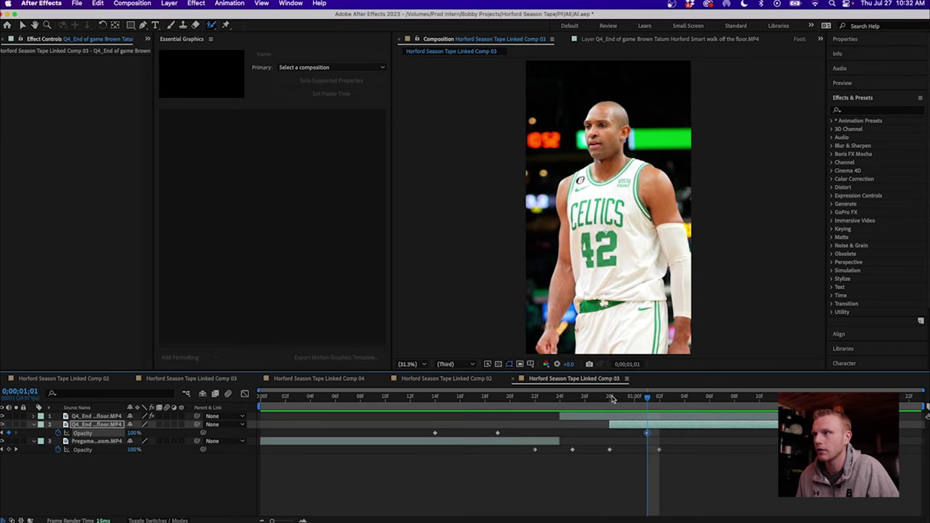
left_click_drag(134, 434, 80, 433)
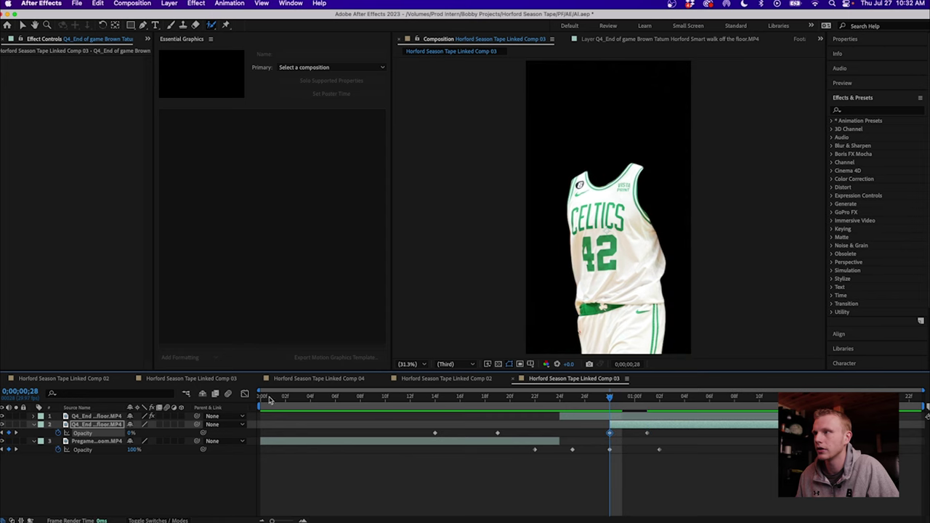
left_click_drag(585, 404, 647, 404)
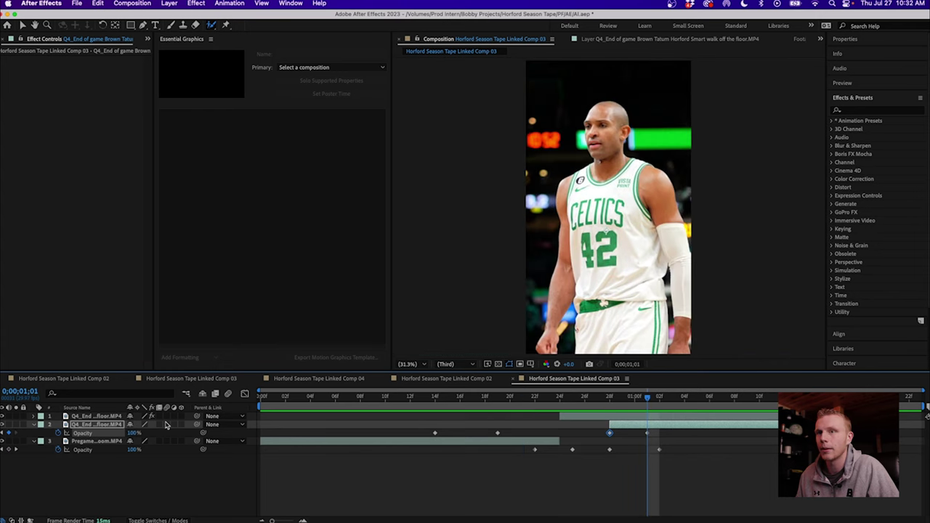
Step: Pre-compose the two Q4 layers as Pre-comp 1, moving all attributes and matching the duration to the layers' time span
left_click(80, 416)
left_click(94, 468)
left_click(93, 425)
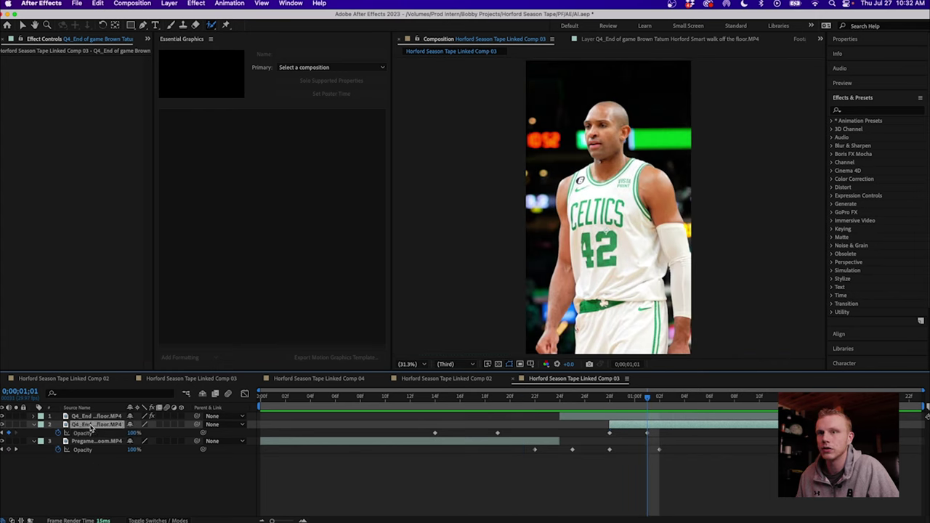
left_click(90, 419, "shift")
right_click(96, 420)
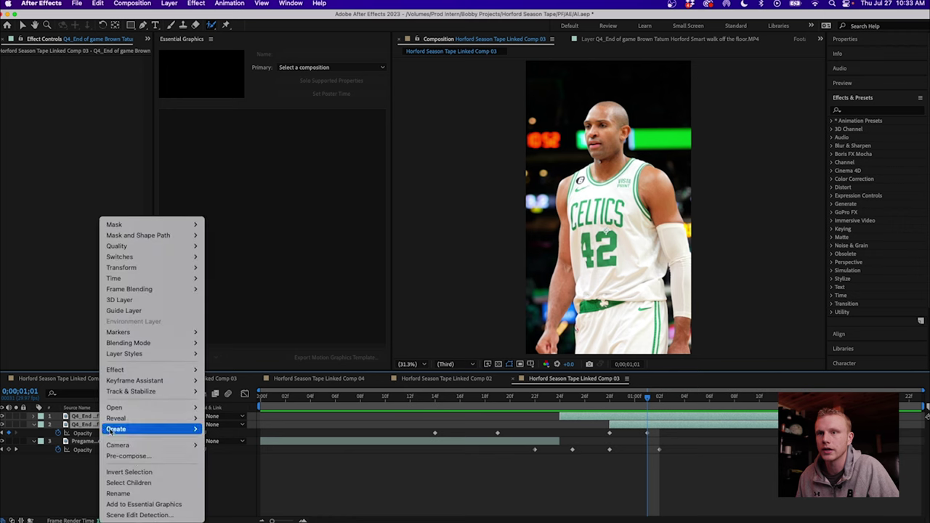
left_click(134, 456)
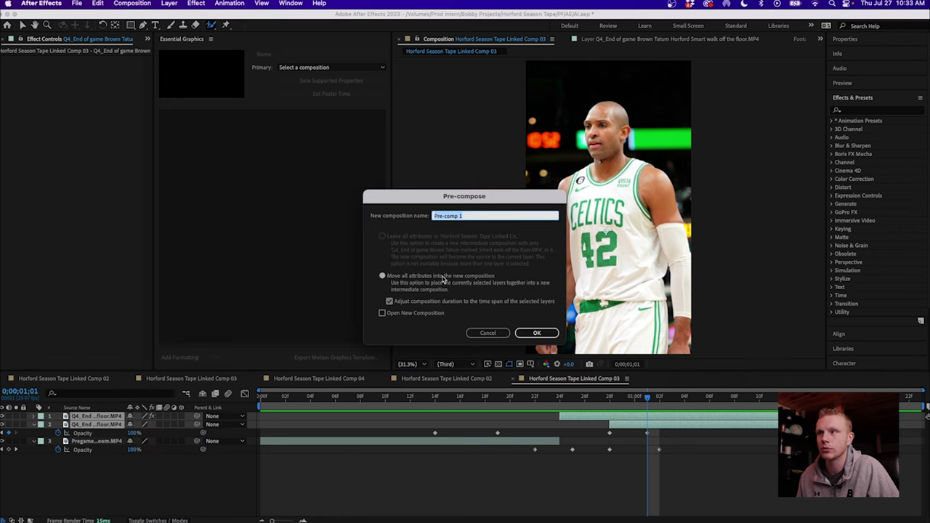
left_click(537, 333)
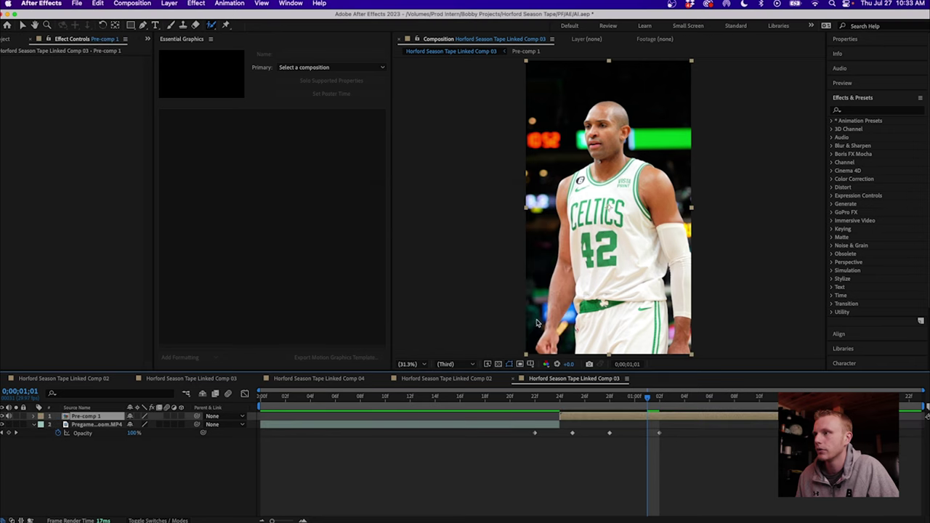
Step: Shift Pre-comp 1 earlier so it starts at 0;00;00;16, and check how it overlaps the Pregame clip
left_click_drag(588, 399, 610, 402)
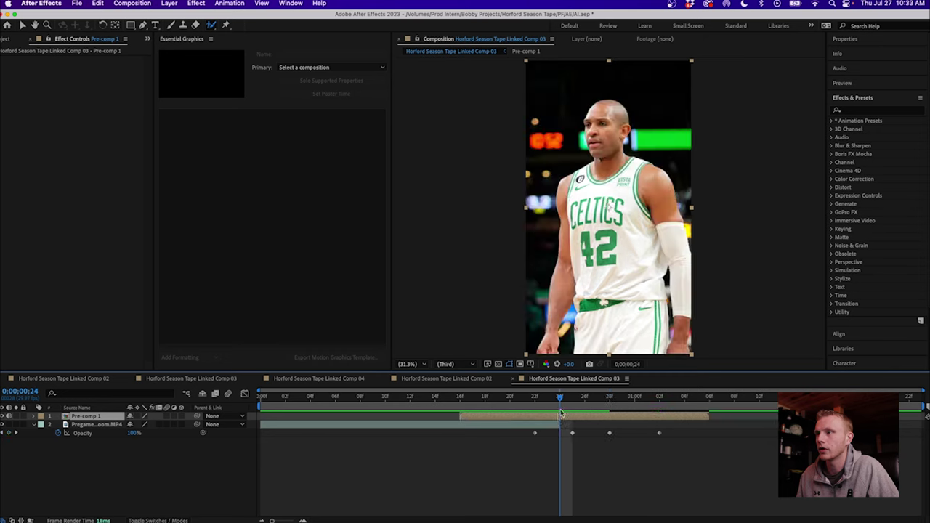
left_click_drag(561, 414, 612, 415)
left_click(609, 399)
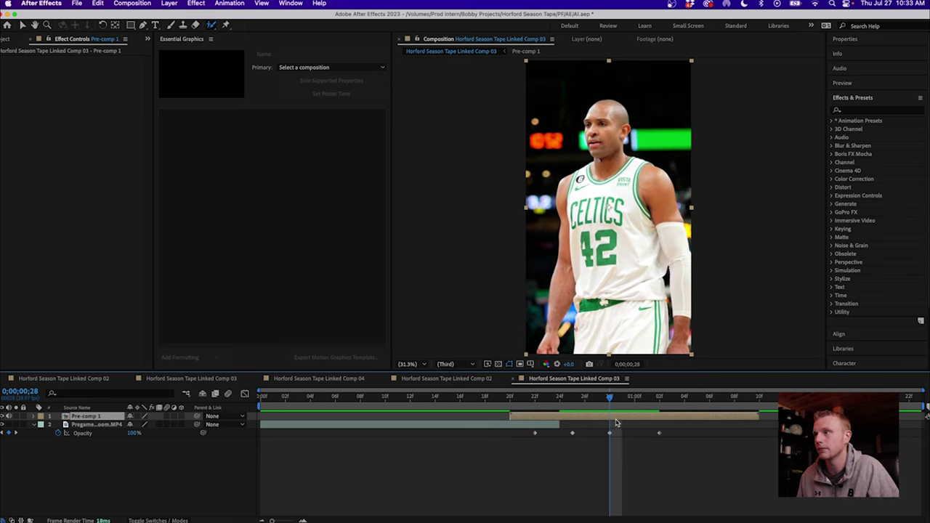
left_click_drag(617, 422, 566, 422)
left_click(509, 399)
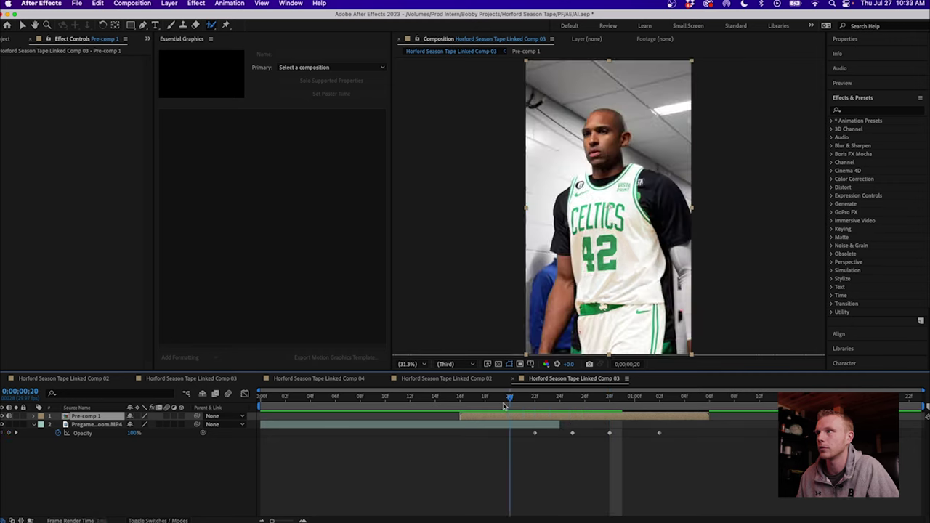
left_click(461, 399)
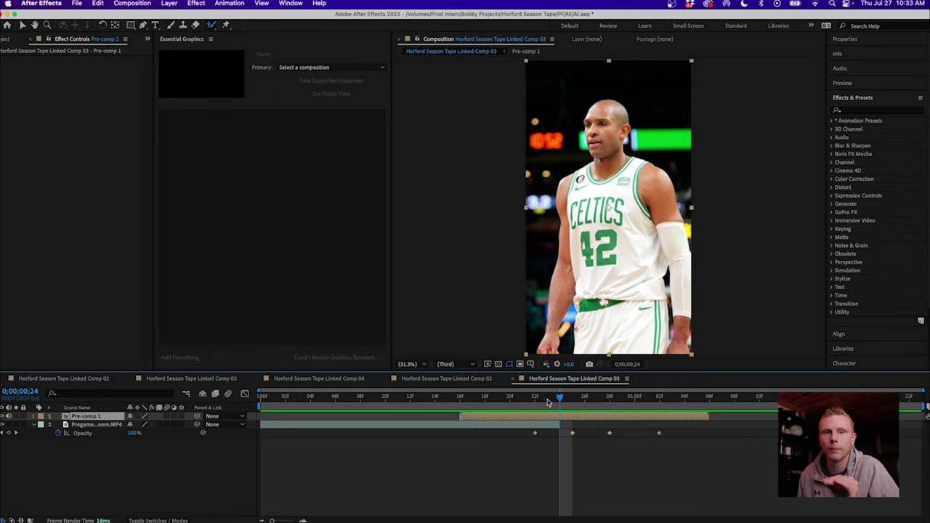
Step: Set position, scale, rotation and opacity keyframes on Pre-comp 1 at 0;00;00;24
key("p")
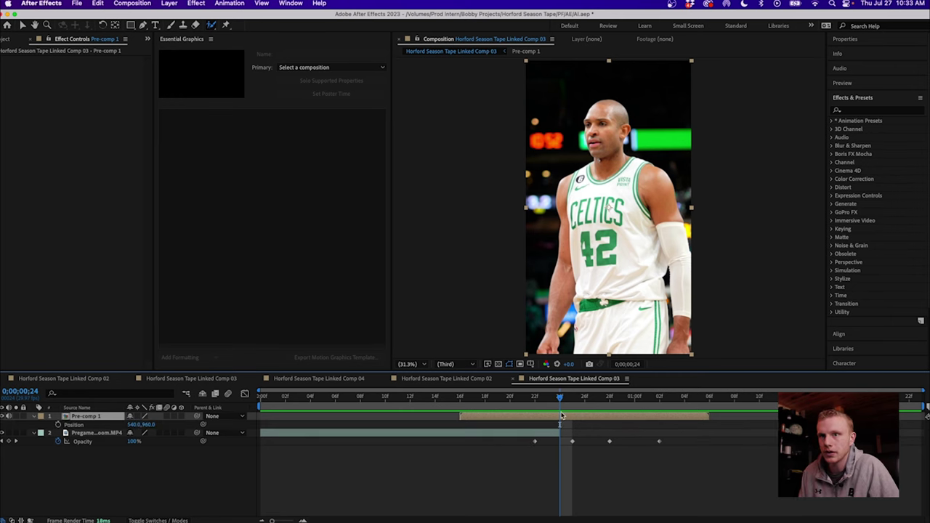
key("shift+s")
key("shift+r")
key("shift+t")
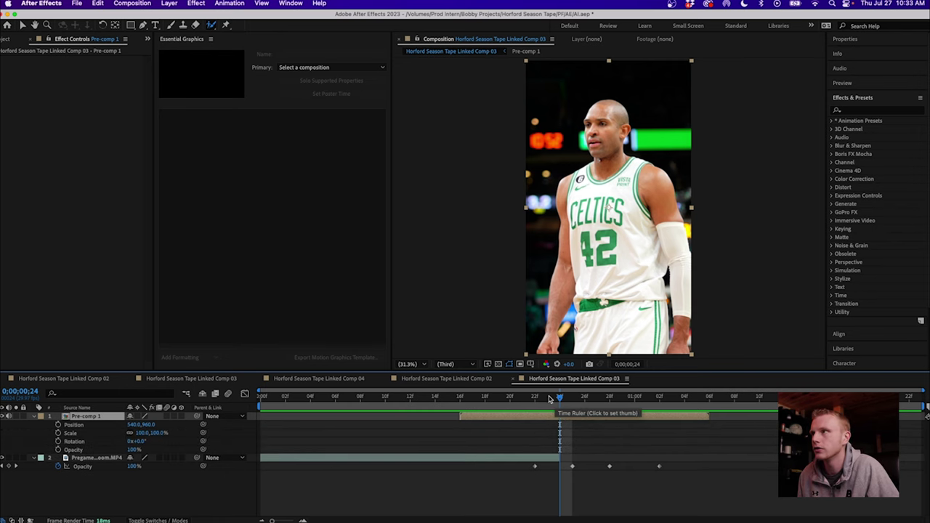
mouse_move(562, 394)
left_mouse_down()
mouse_move(583, 395)
mouse_move(561, 411)
left_mouse_up()
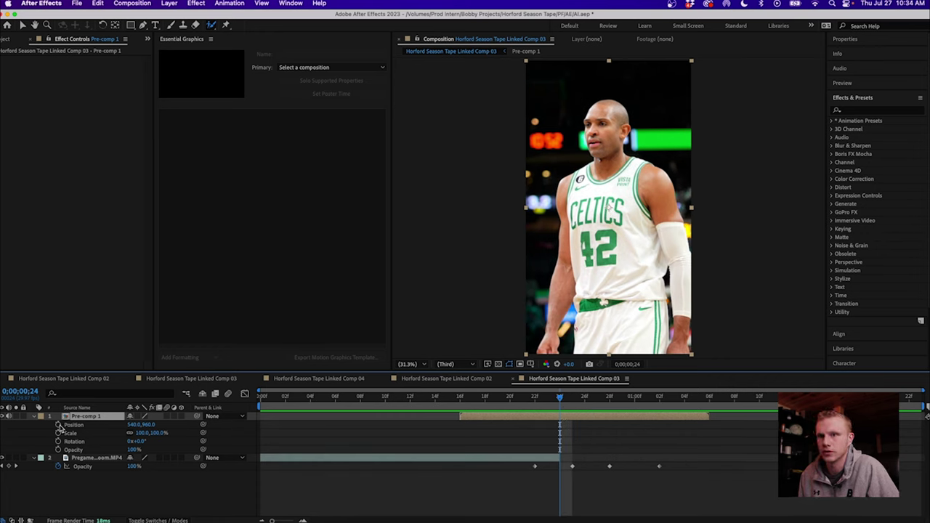
left_click(58, 424)
left_click(58, 433)
left_click(58, 441)
left_click(58, 450)
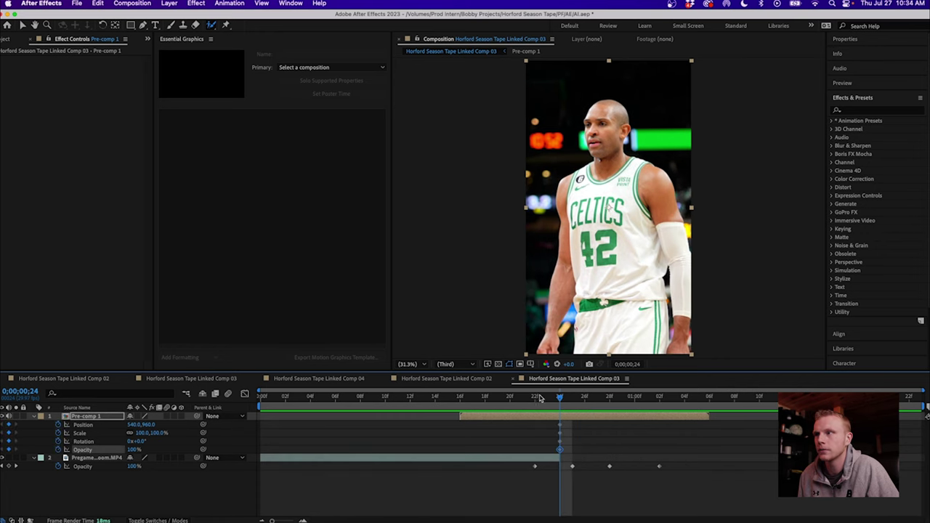
Step: Keyframe Pre-comp 1's scale to 100, 95% at 0;00;00;20 and position to 570.4, 970.4 at 0;00;00;17, and preview the match
left_click(510, 399)
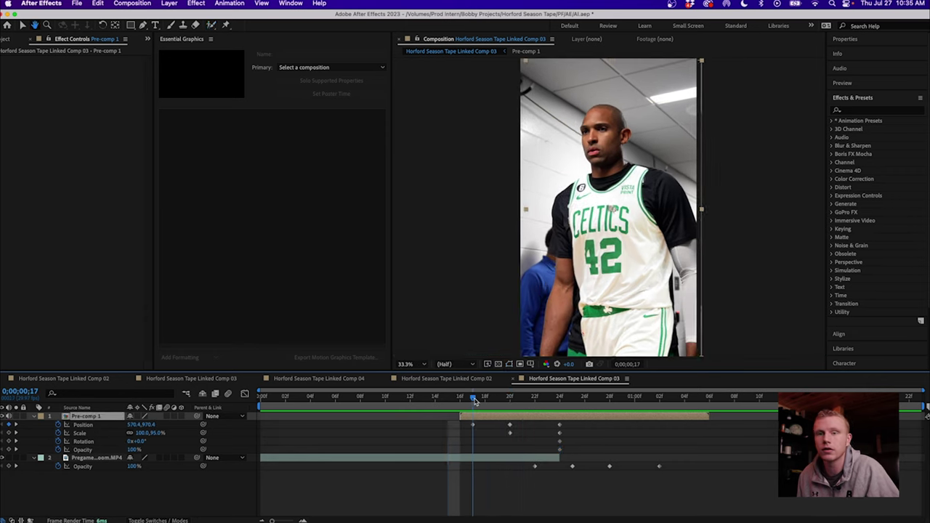
key("space")
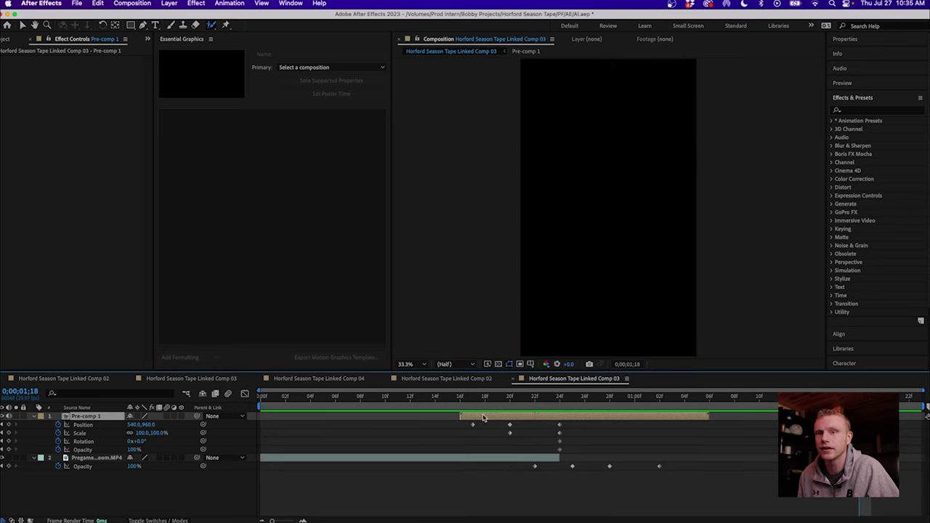
left_click(461, 405)
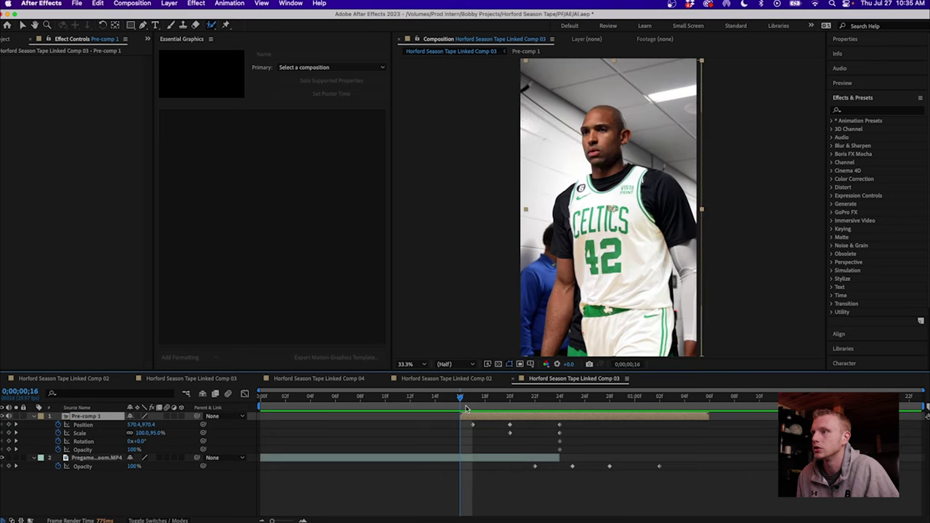
Step: Apply the Corner Pin effect to Pre-comp 1 and start keyframing its corners at 0;00;00;24
left_click(857, 113)
type("corner")
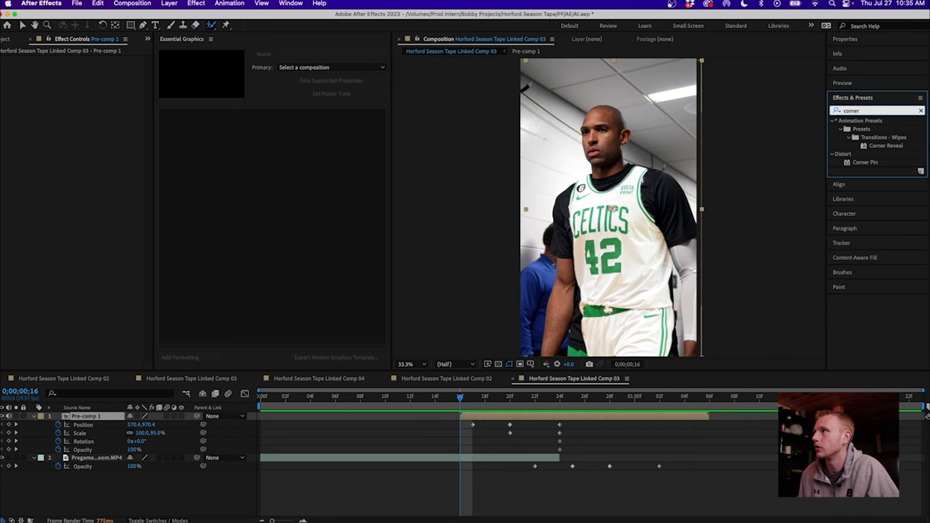
left_click_drag(884, 163, 559, 399)
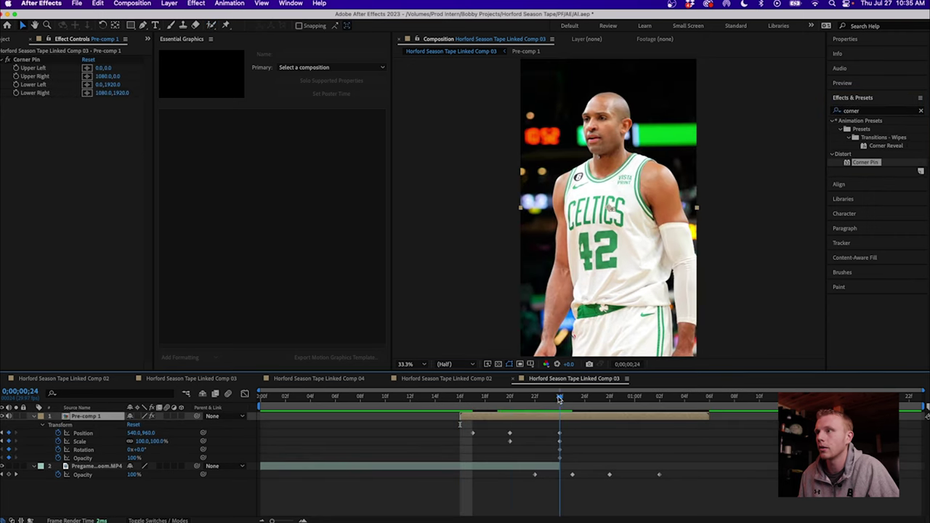
left_click(16, 69)
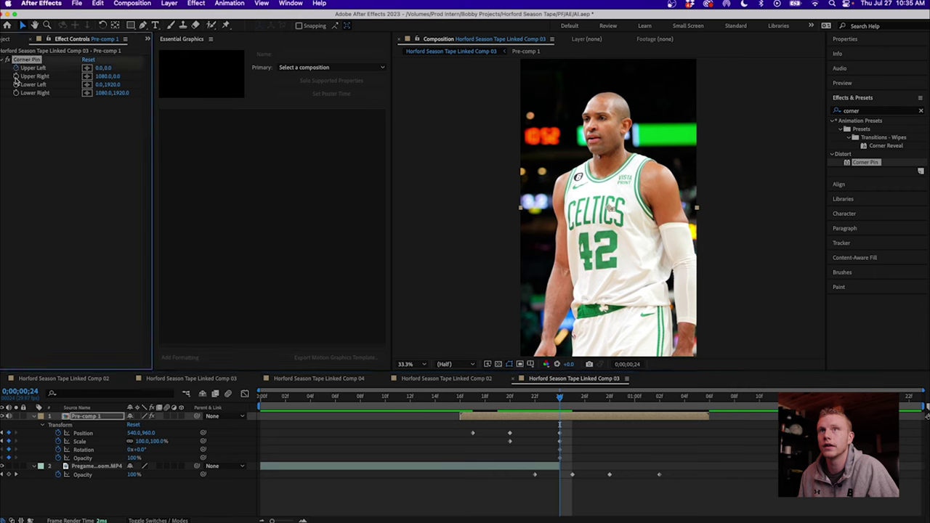
Step: At 0;00;00;18, set Corner Pin to upper left 111, 0; upper right 1138, 68; lower left -138, 1978.7; lower right 1064, 1969
left_click_drag(541, 396, 487, 405)
left_click(590, 342)
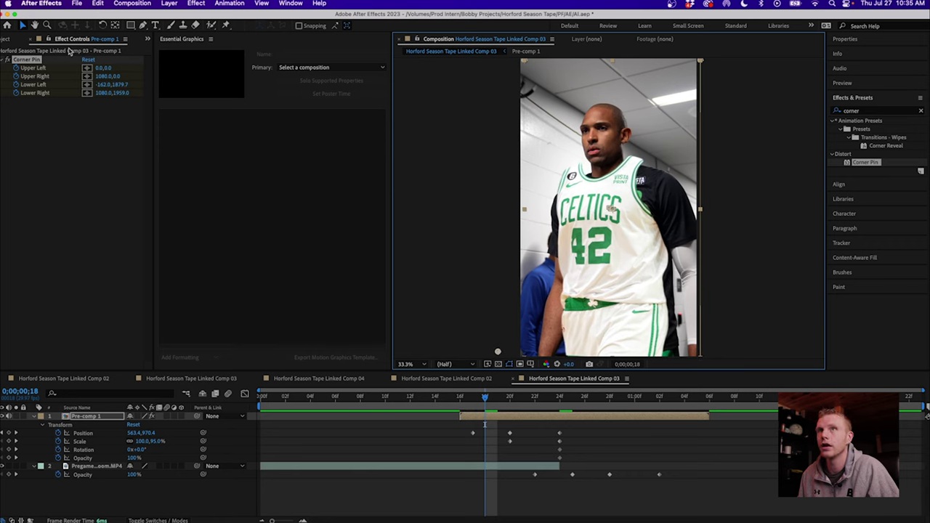
left_click_drag(98, 69, 152, 76)
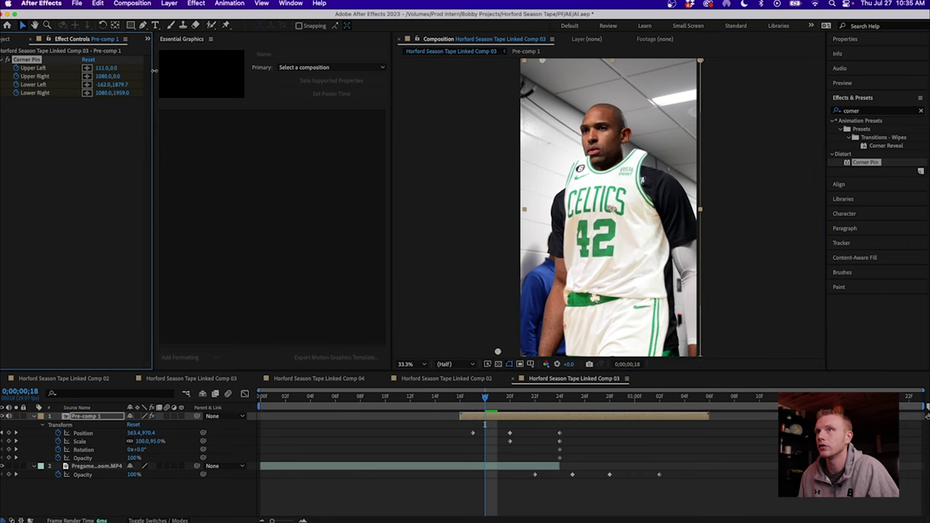
left_click(114, 80)
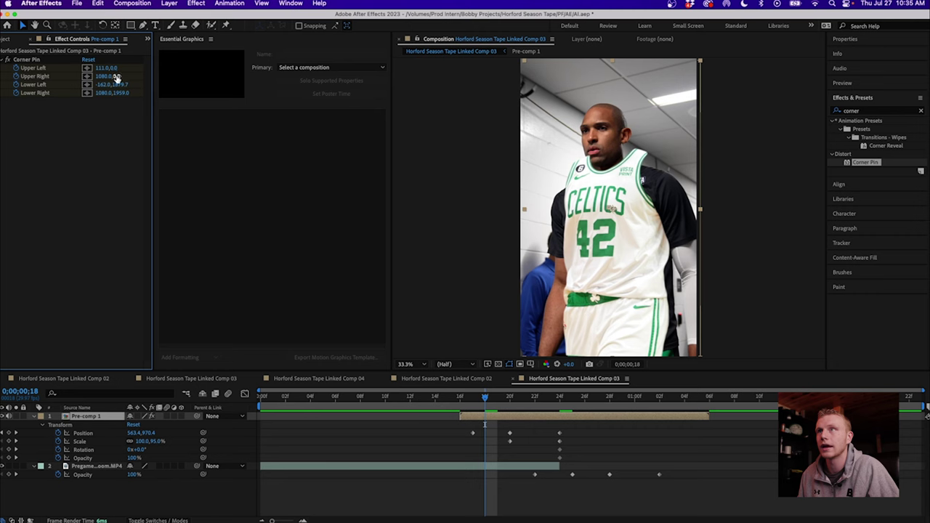
mouse_move(117, 77)
left_mouse_down()
mouse_move(208, 76)
mouse_move(141, 75)
left_mouse_up()
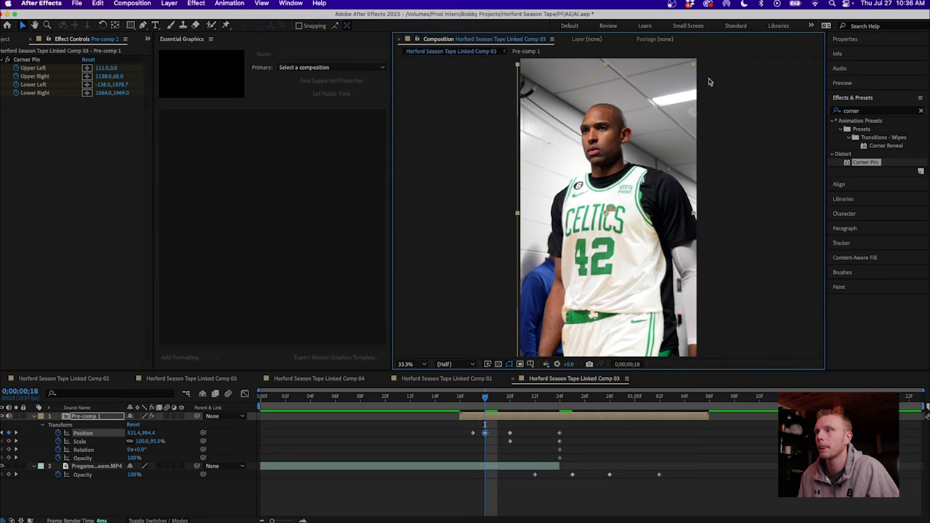
Step: Keyframe Pre-comp 1's position to 533.4, 994.4 at 0;00;00;18 with a slight counterclockwise rotation, and check the jersey alignment
left_click_drag(140, 451, 134, 450)
left_click_drag(477, 399, 498, 408)
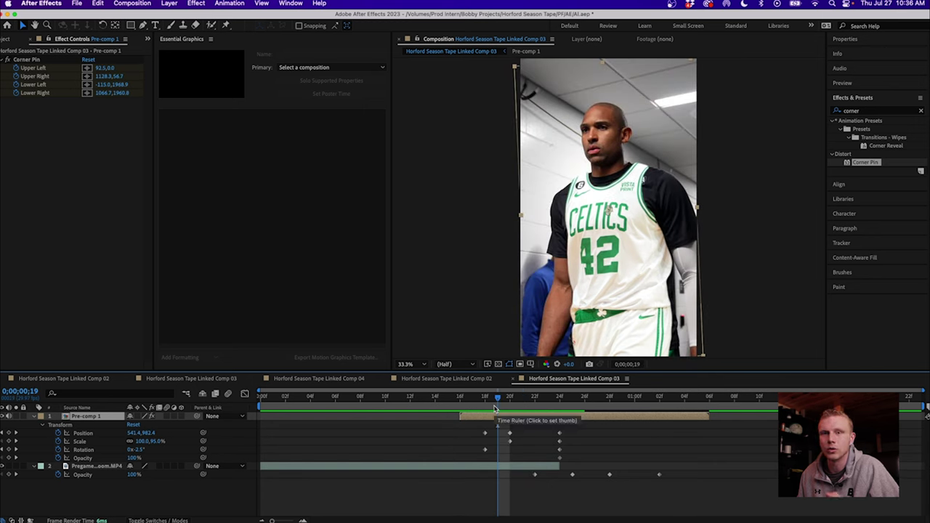
left_click(571, 349)
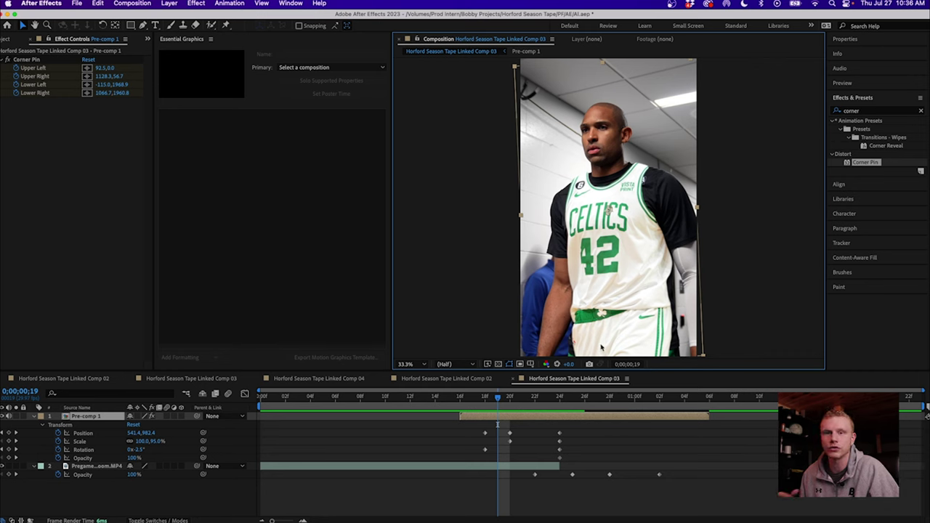
Step: Keyframe Pre-comp 1's opacity from 2% at 0;00;00;16 to 100% at 0;00;00;19, and scrub through the fade-in
mouse_move(481, 399)
left_mouse_down()
mouse_move(510, 399)
mouse_move(498, 399)
left_mouse_up()
key("u")
key("t")
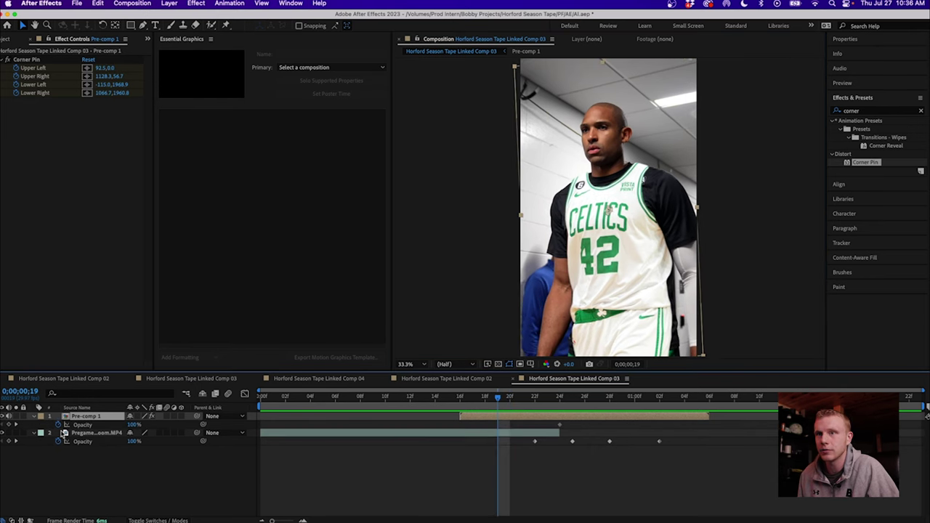
left_click(463, 399)
left_click_drag(136, 425, 25, 408)
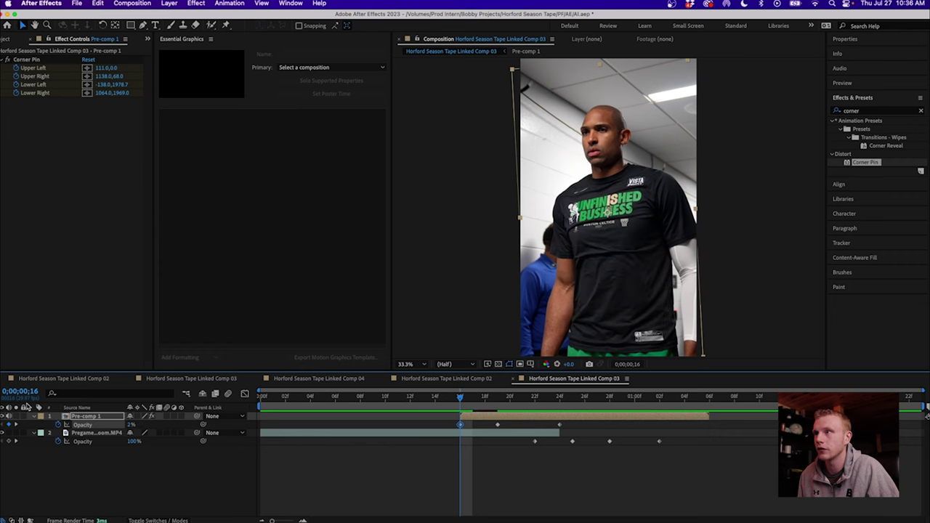
left_click_drag(435, 399, 310, 398)
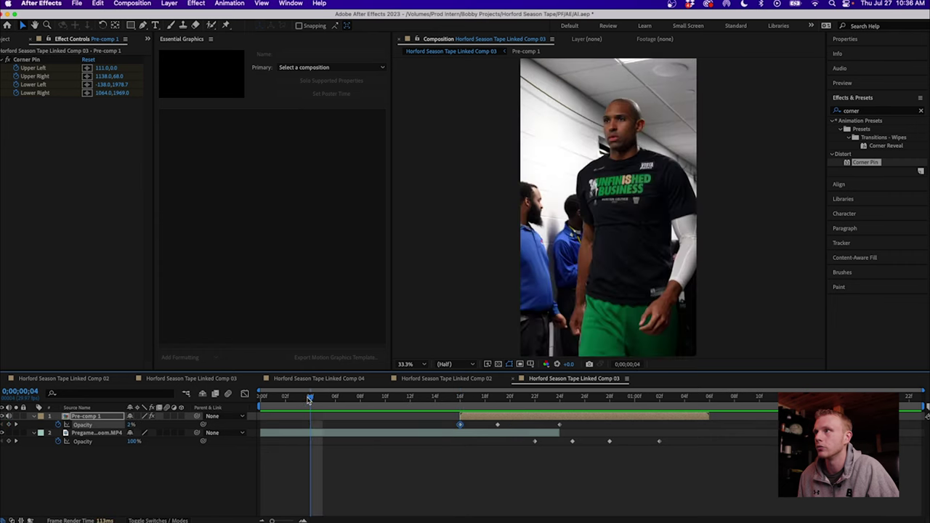
left_click(498, 398)
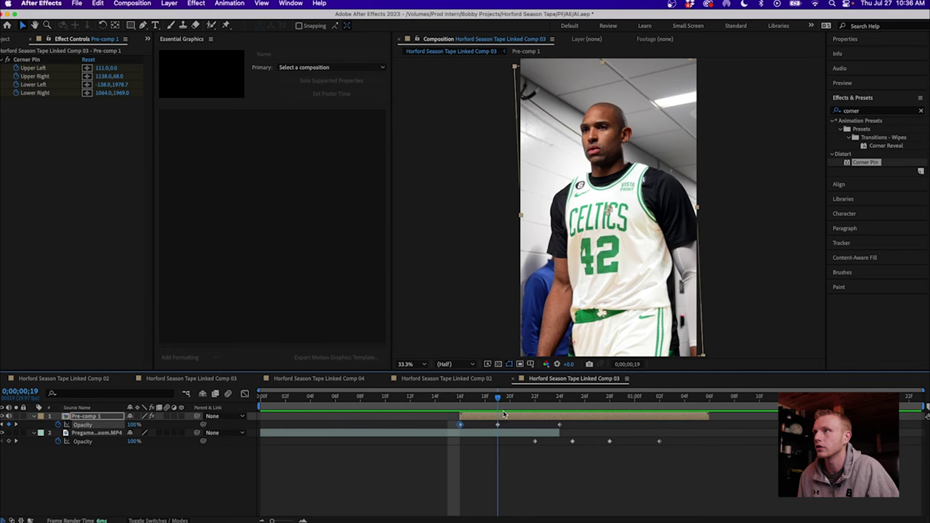
Step: Adjust Pre-comp 1's position keyframe at 0;00;00;20 to 540.4, 994.4 so the jersey lines up, and preview the transition
left_click(497, 415)
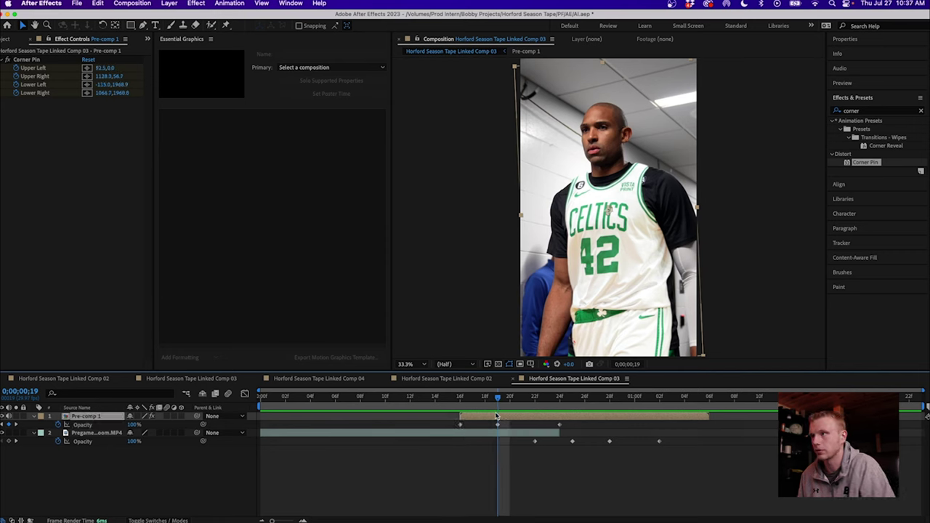
key("p")
key("Page_Down")
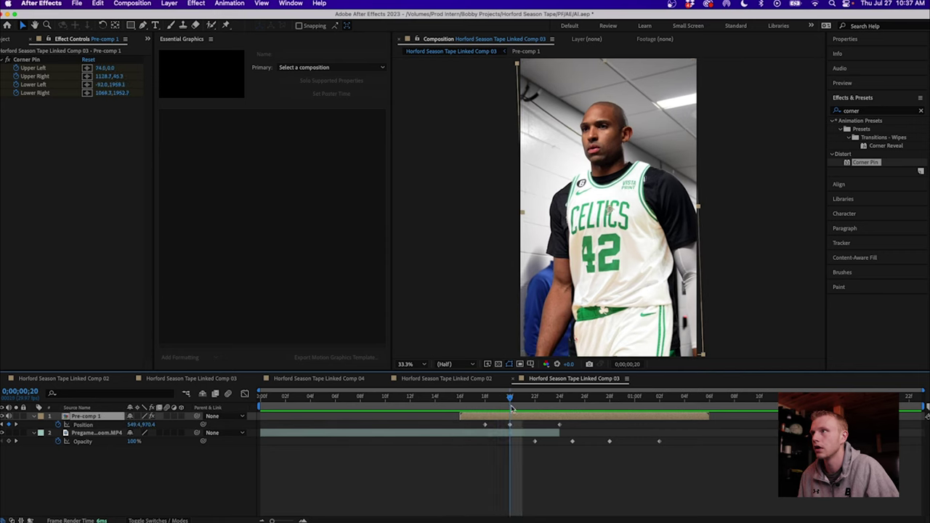
left_click_drag(582, 287, 579, 293)
left_click_drag(511, 400, 375, 401)
key("space")
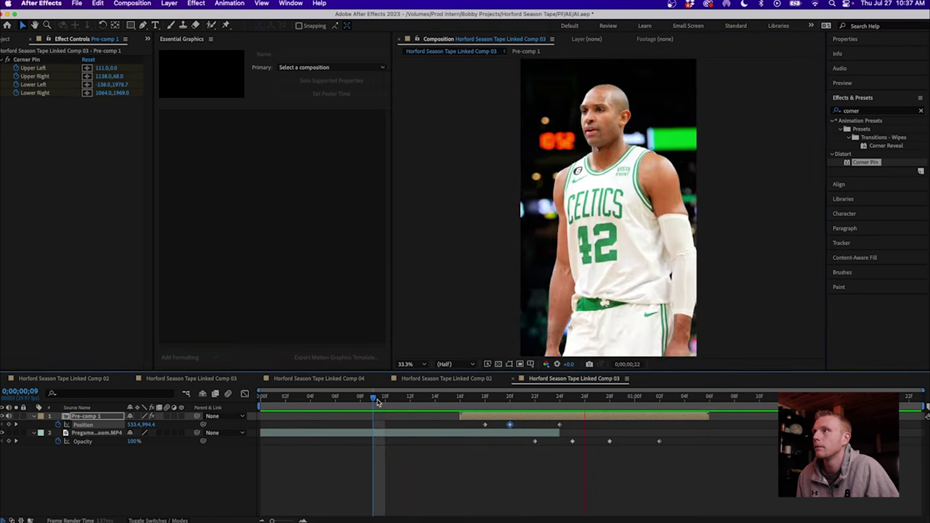
left_click(495, 398)
left_click_drag(497, 399, 358, 399)
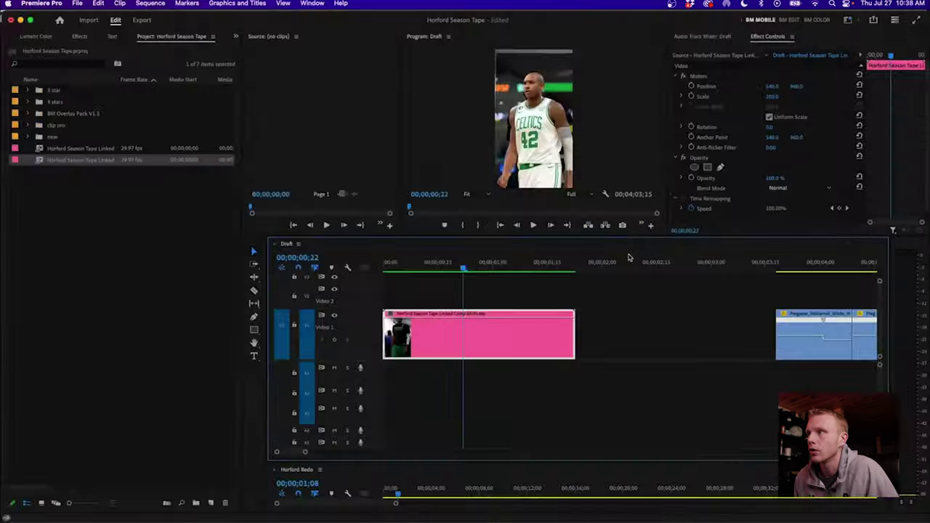
Step: Render the linked comp's preview in Premiere Pro's Draft sequence, scrub through the transition, and return to After Effects
left_click_drag(461, 270, 435, 271)
key("Return")
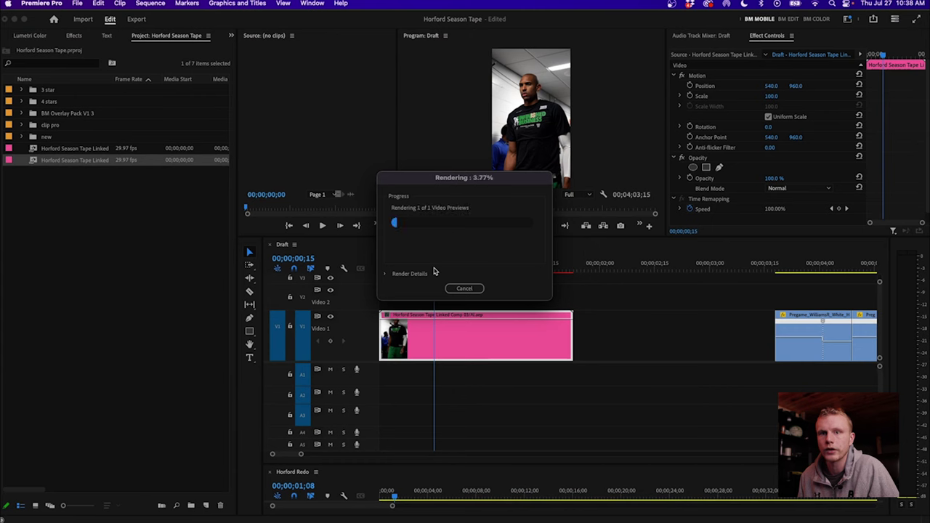
left_click(404, 268)
left_click_drag(404, 266, 458, 256)
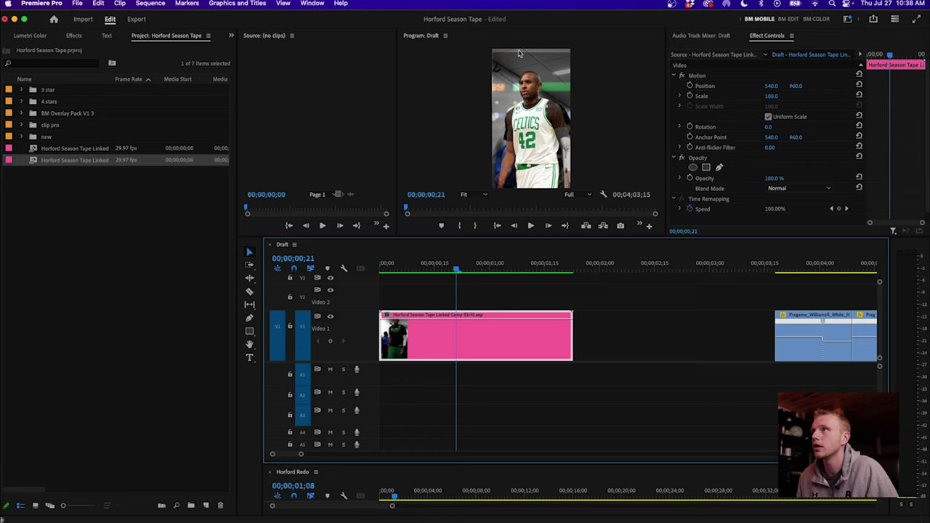
left_click_drag(466, 270, 447, 269)
key("super+Tab")
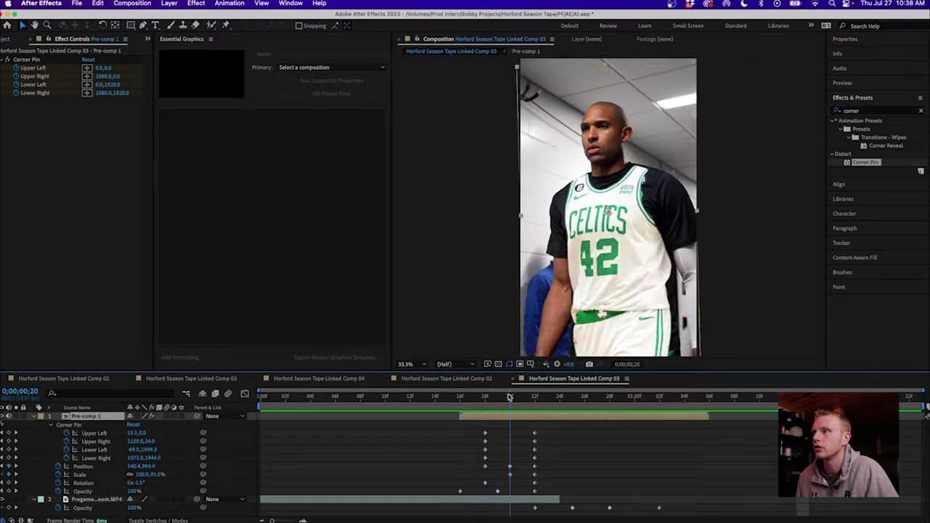
Step: Apply the Motion Tile effect to Pre-comp 1 and turn on Mirror Edges
left_click_drag(509, 397, 535, 397)
left_click(858, 110)
type("motion")
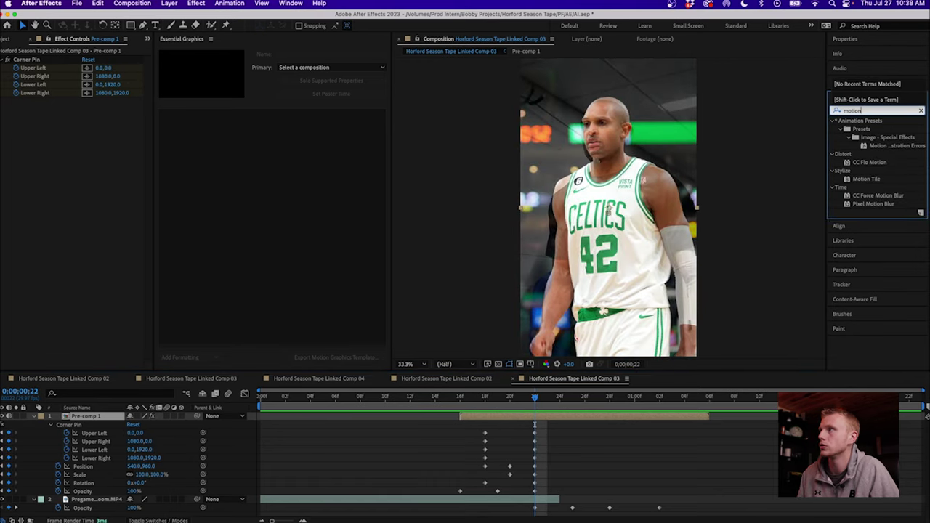
left_click_drag(877, 188, 515, 419)
left_click(85, 152)
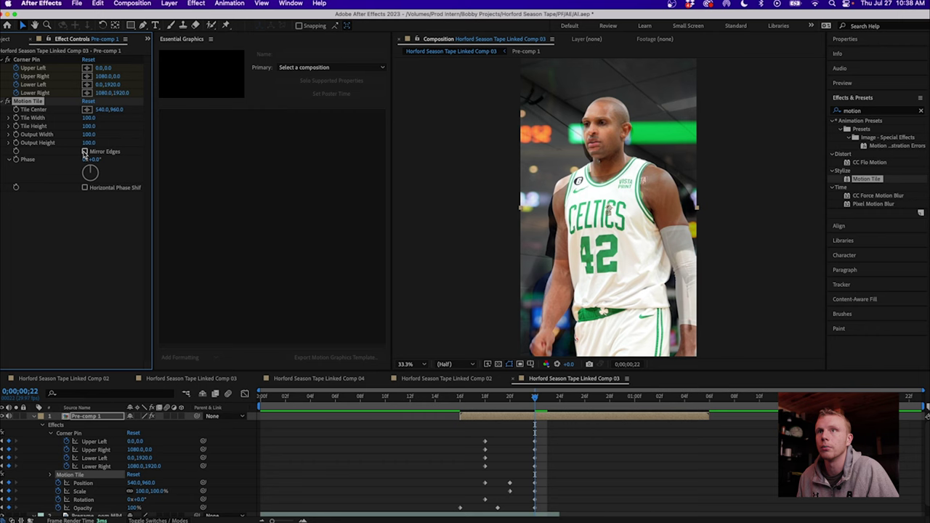
Step: Edit Motion Tile's output height and output width on Pre-comp 1
left_click(89, 143)
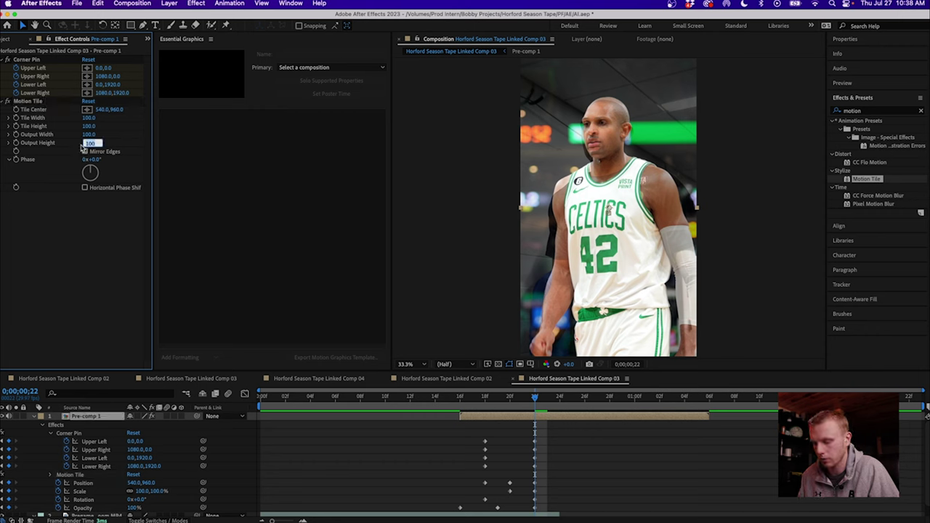
key("Return")
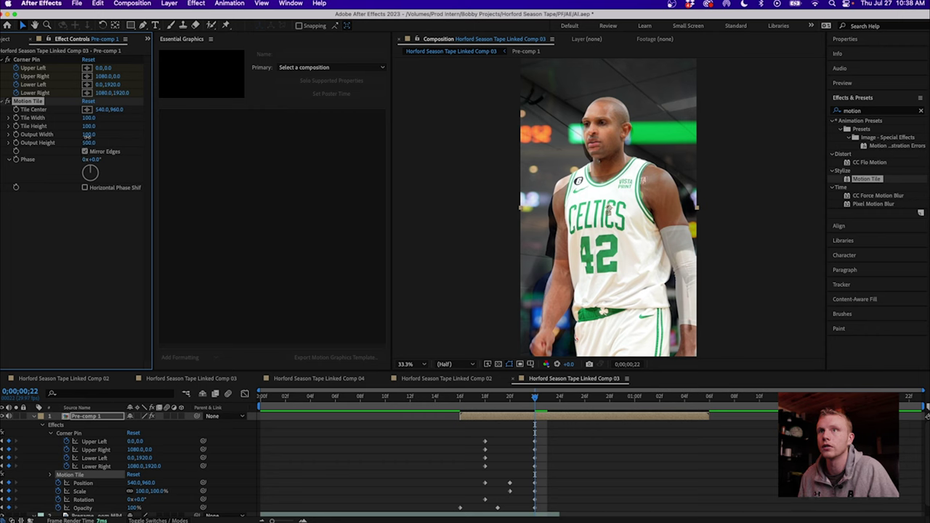
left_click(88, 135)
key("Return")
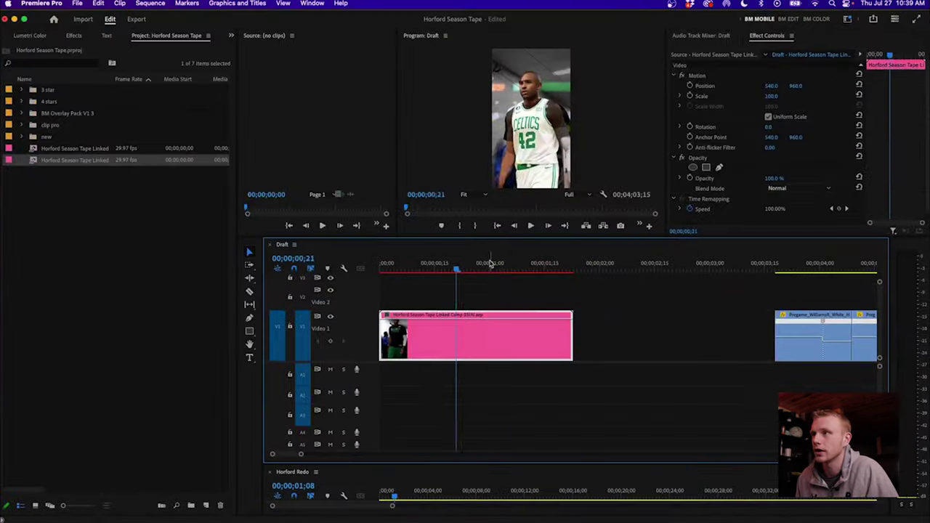
Step: Switch to Premiere Pro, render the linked comp's preview in the Draft sequence, and play and scrub through the transition
left_click(489, 263)
key("Return")
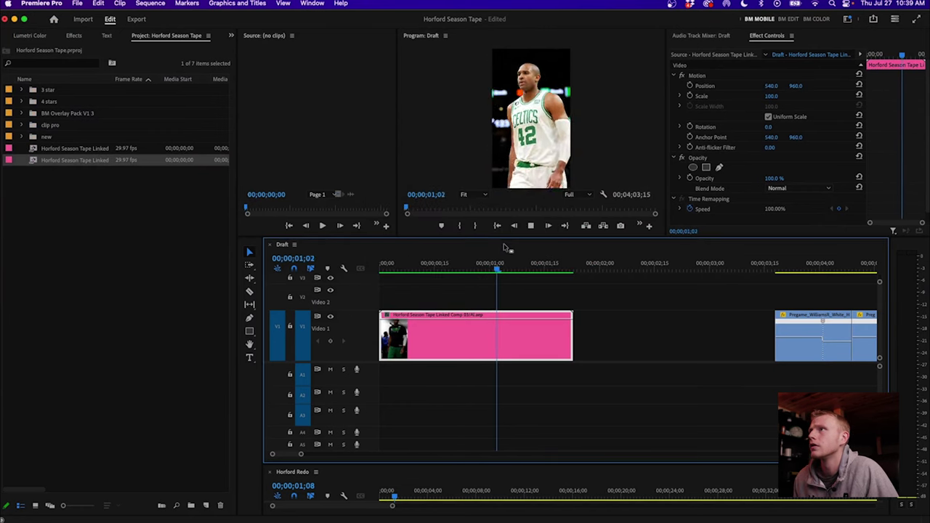
left_click(471, 276)
left_click_drag(472, 277, 442, 287)
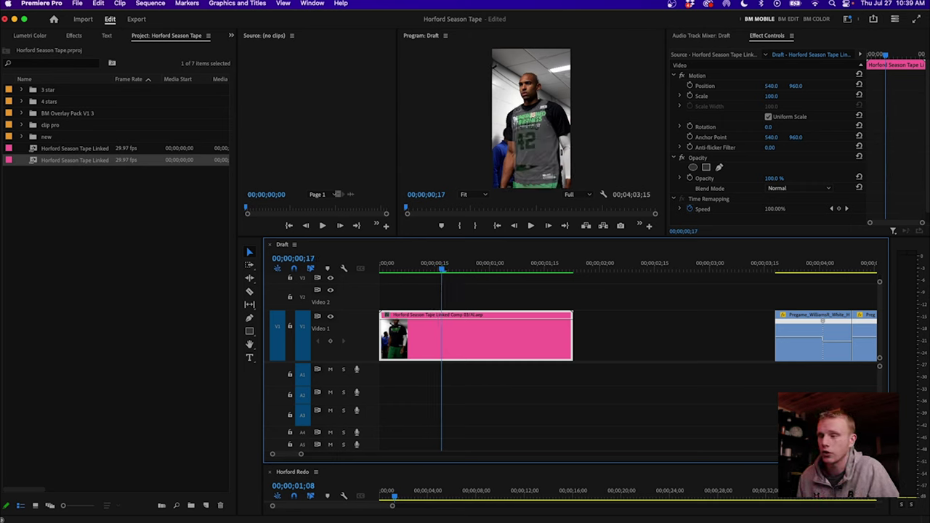
Step: Import the BM Overlay Pack V1 folder and place Soft Flash.mp4 on Video 2 above the linked comp, starting at 00;00;00;00
left_click_drag(247, 346, 170, 287)
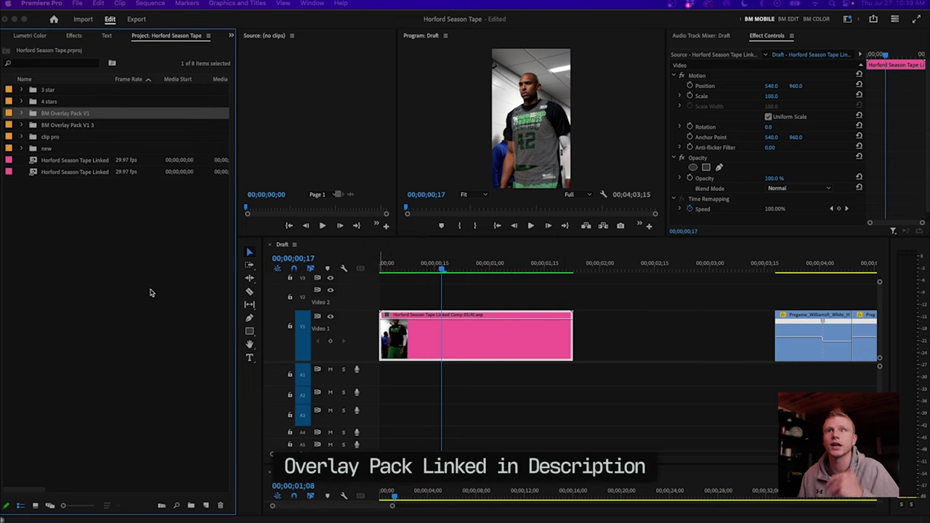
left_click(21, 113)
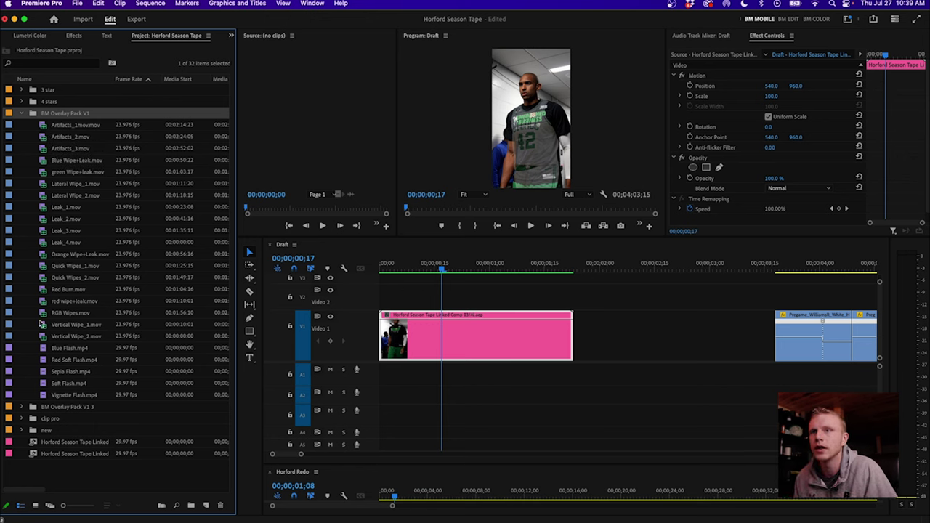
left_click_drag(69, 383, 430, 284)
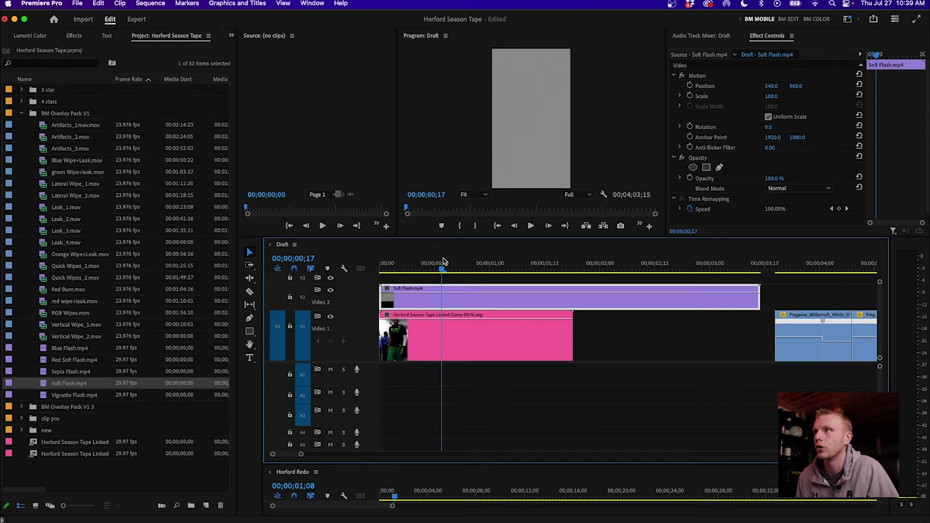
Step: Rotate the Soft Flash clip 90°, scale it to 52, and set its blend mode to Overlay
left_click(769, 117)
type("90")
key("Return")
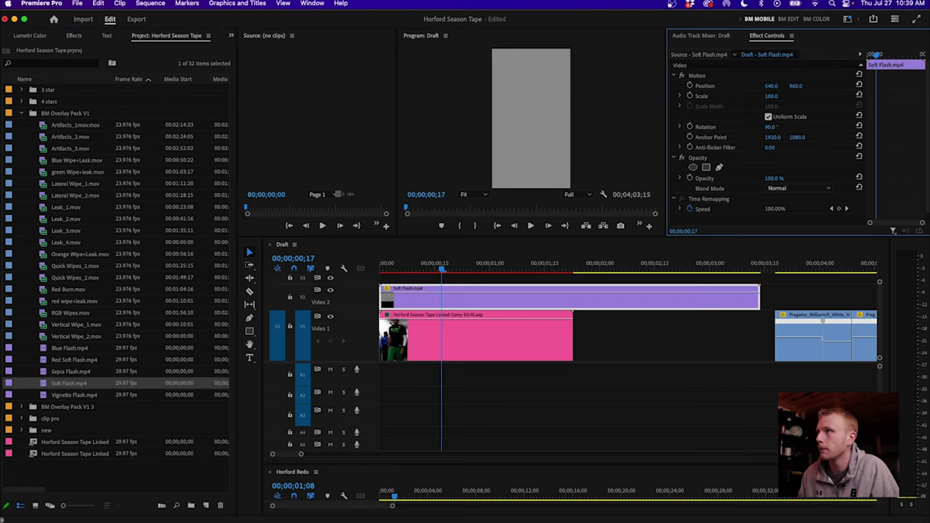
left_click_drag(770, 96, 742, 95)
left_click(802, 188)
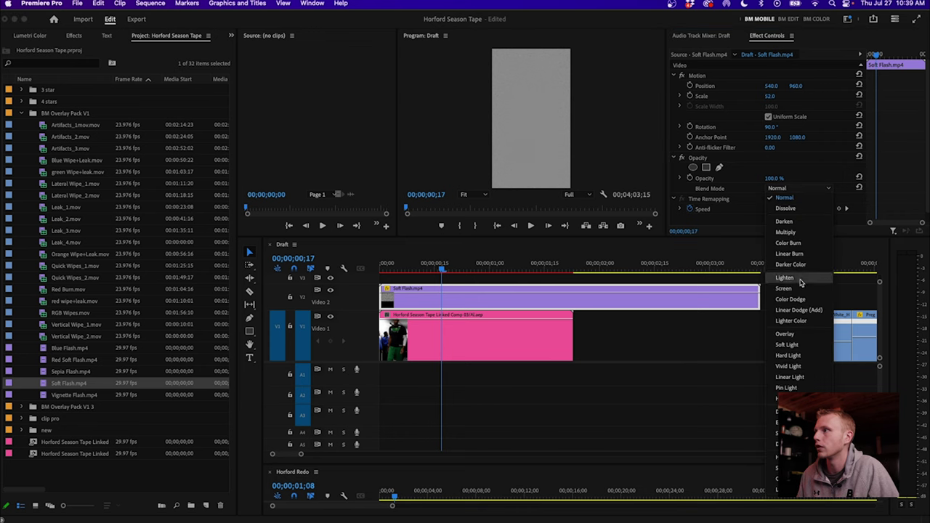
left_click(785, 334)
Step: Play the Draft sequence from the start in an enlarged program monitor to check the flash overlay, and restore the workspace
left_click(380, 268)
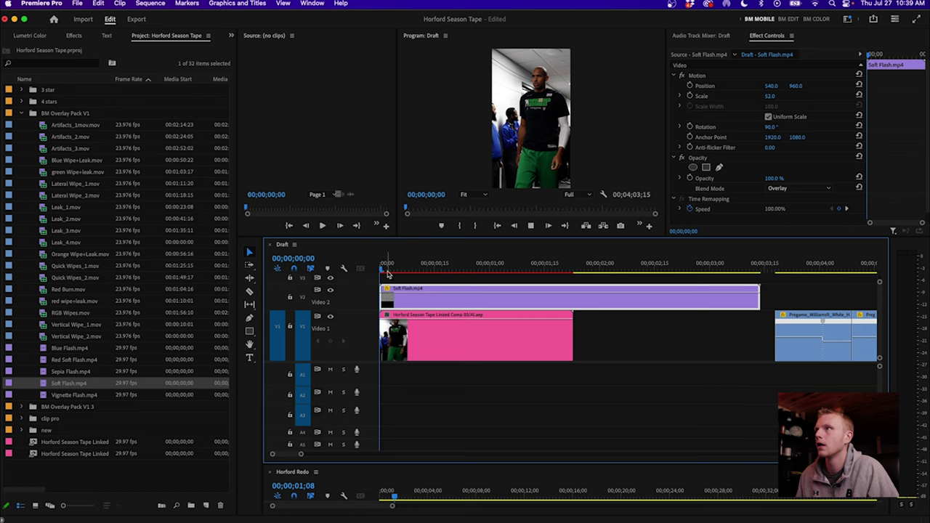
key("space")
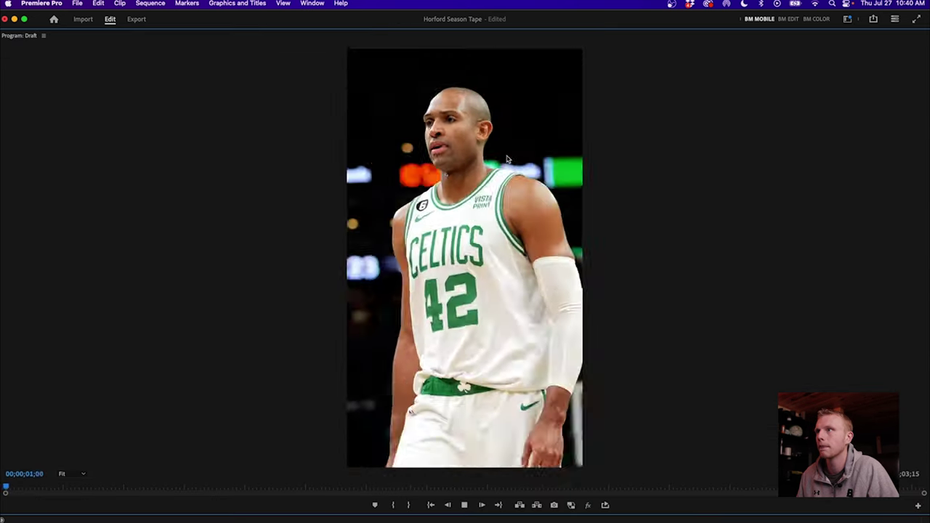
key("grave")
left_click(427, 263)
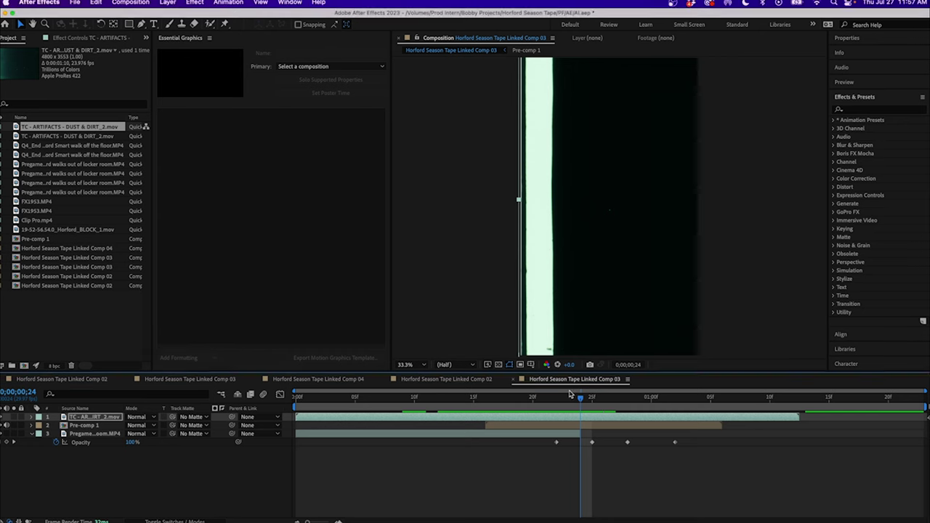
Step: Switch to After Effects and trim and shift the TC - ARTIFACTS overlay layer so its light bar falls at 0;00;00;18
left_click_drag(568, 397, 533, 400)
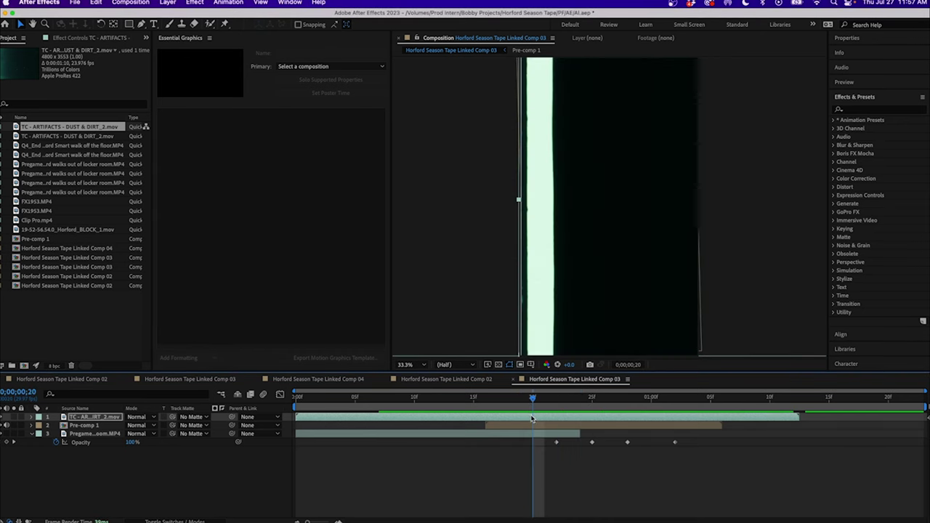
key("super+shift+d")
key("Delete")
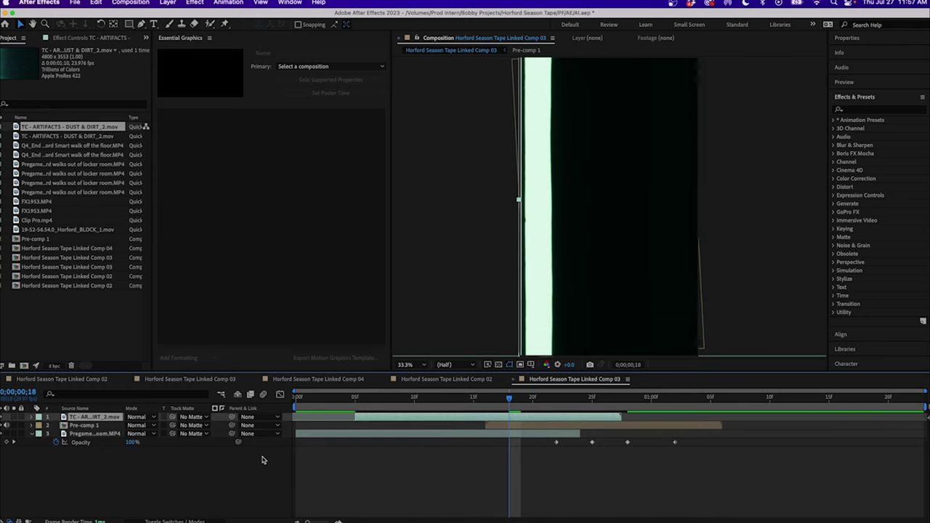
Step: Rotate the TC - ARTIFACTS overlay 90°, scale it to 41%, and position it at 567, 999 to cover the frame
key("alt+shift+p")
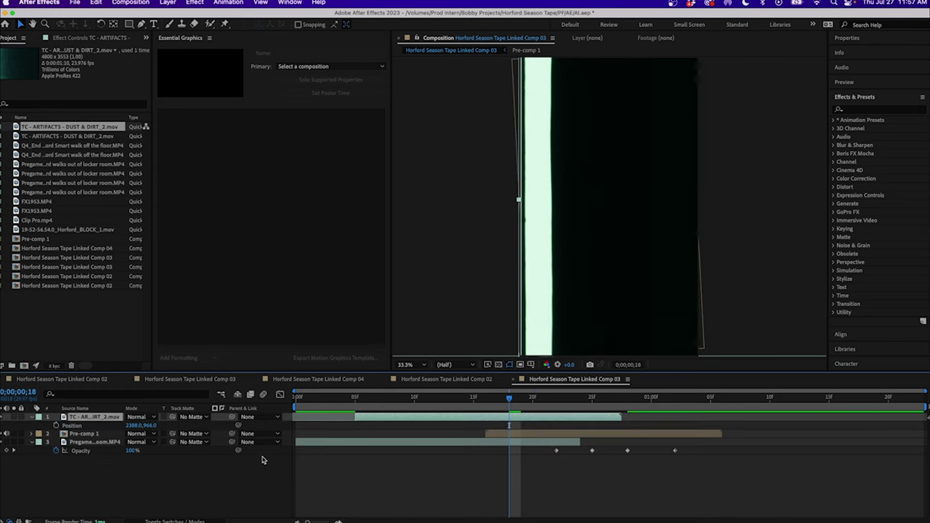
key("alt+shift+s")
key("alt+shift+t")
key("alt+shift+r")
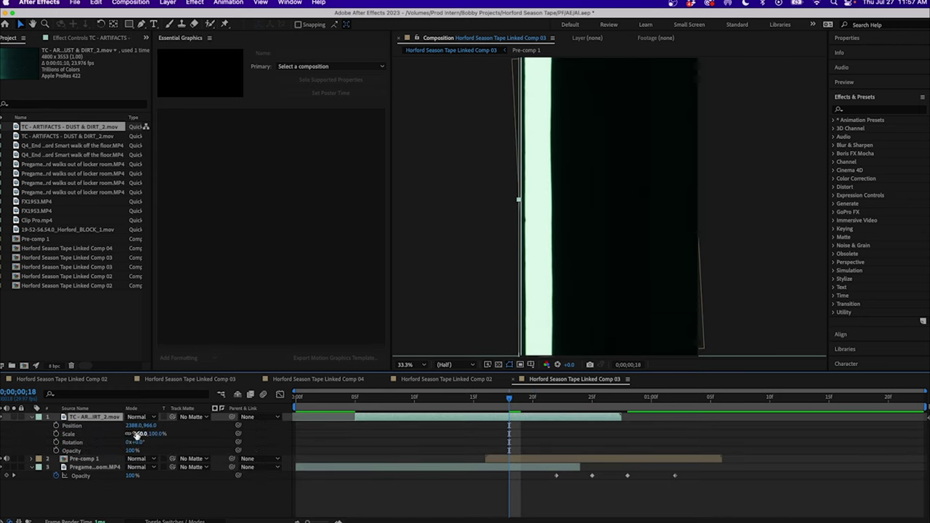
mouse_move(138, 441)
left_mouse_down()
mouse_move(190, 439)
mouse_move(129, 442)
left_mouse_up()
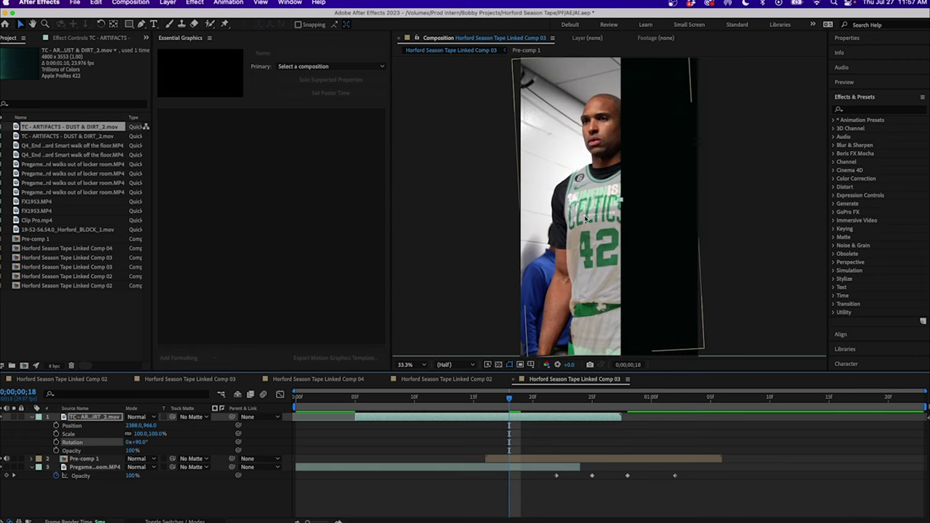
left_click_drag(690, 189, 525, 289)
left_click_drag(603, 216, 592, 264)
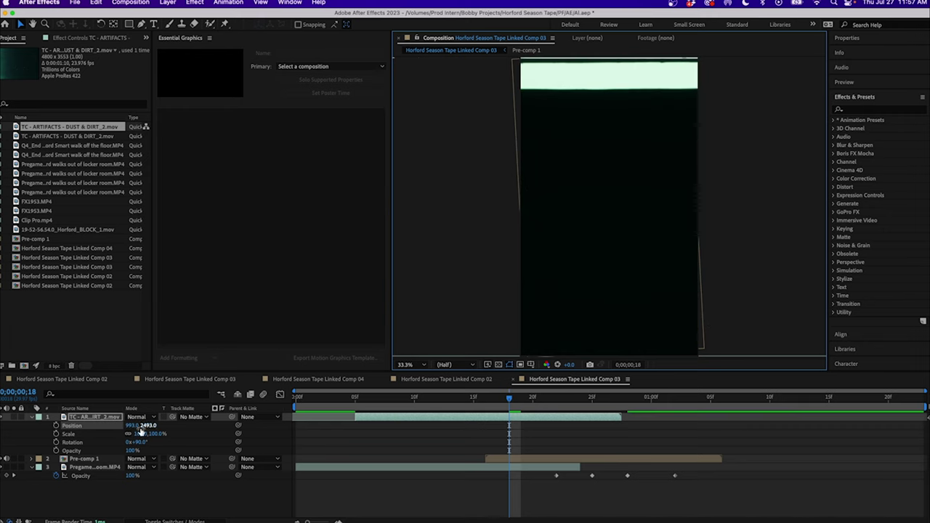
left_click_drag(153, 439, 110, 440)
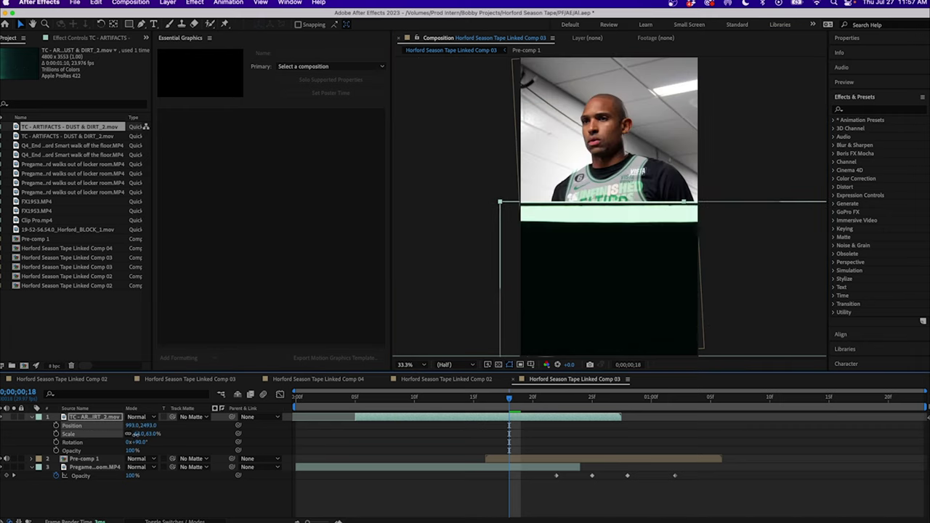
Step: Start a position keyframe on the TC - ARTIFACTS overlay at 0;00;00;16 and set its blend mode to Screen
left_click(486, 402)
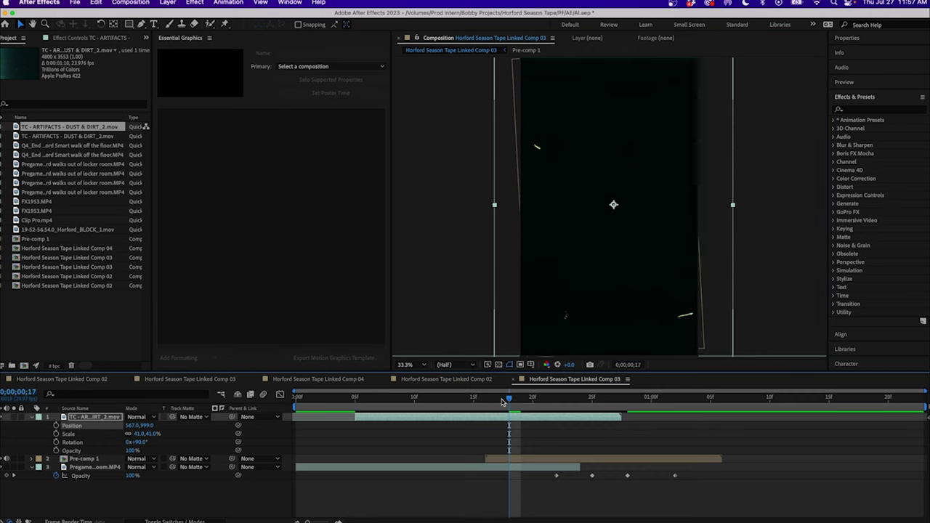
left_click(136, 417)
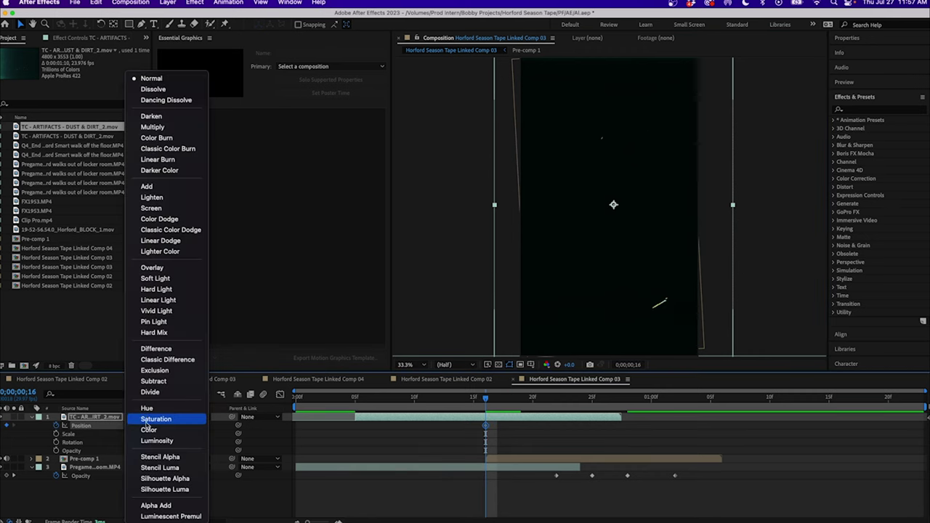
left_click(154, 208)
Step: Keyframe the overlay's position down to 597, 2901, spread its position keyframes to 0;00;00;13 and 0;00;00;22, and preview the wipe
left_click(533, 399)
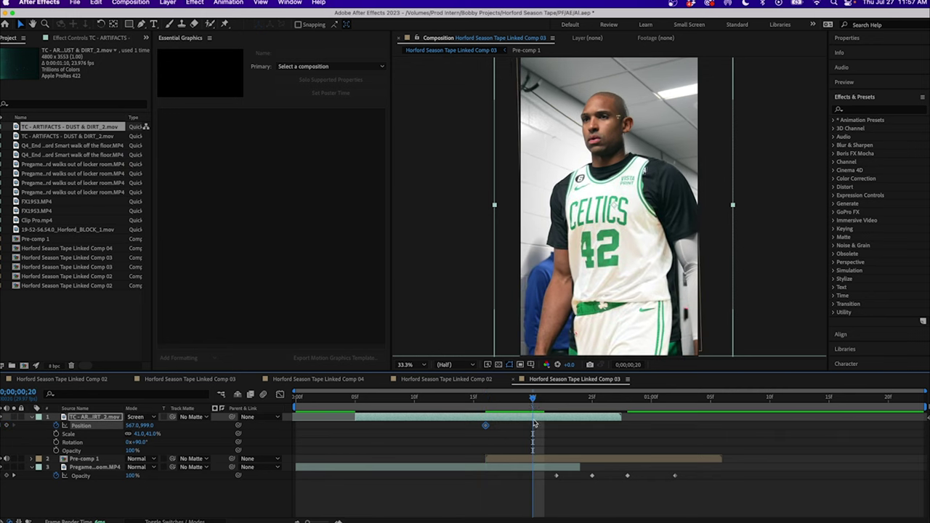
left_click(534, 423)
left_click_drag(622, 137, 637, 444)
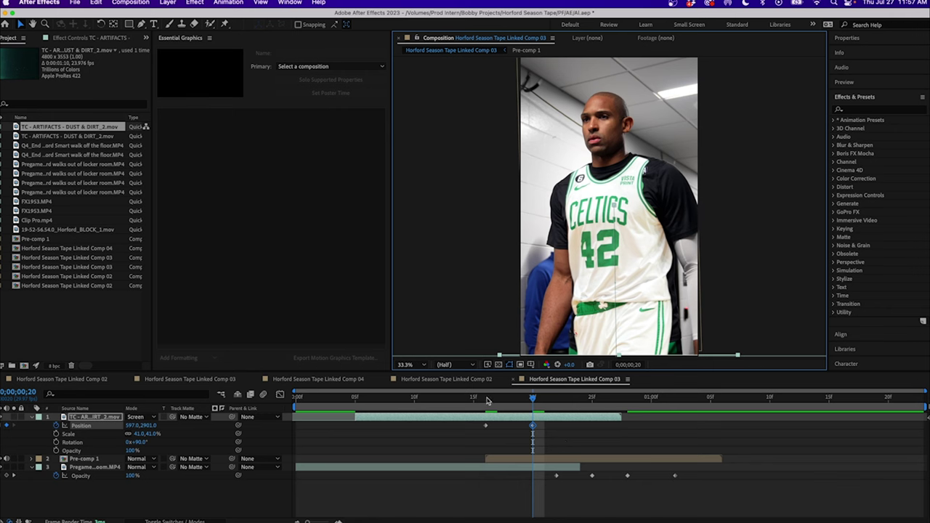
left_click_drag(487, 401, 450, 402)
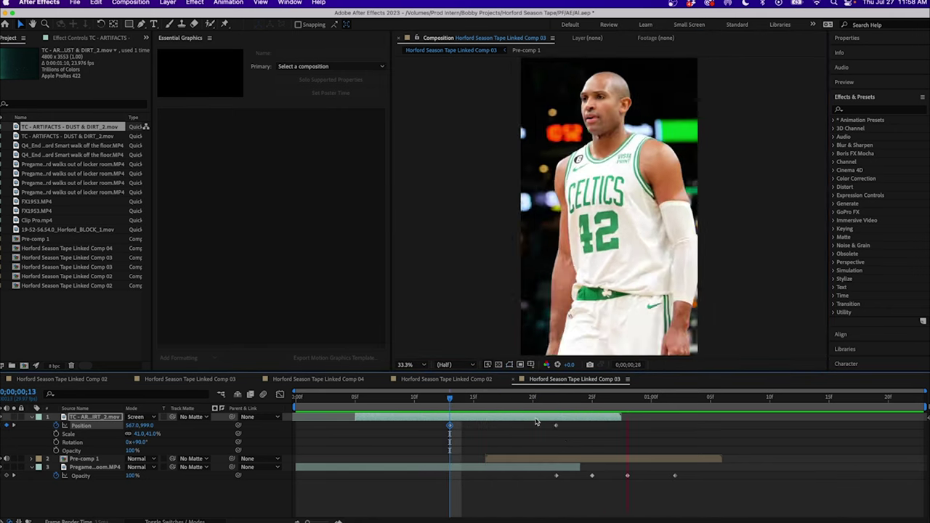
key("space")
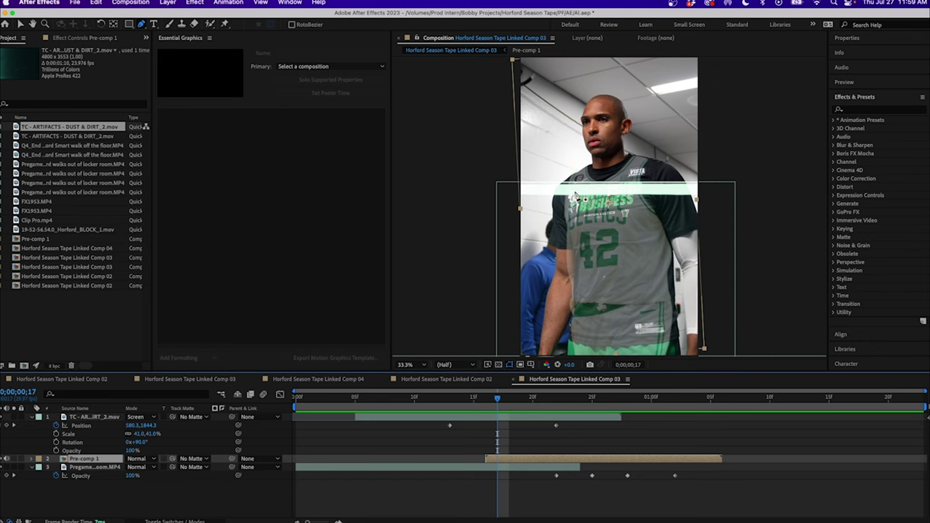
Step: Draw a four-point Pen tool mask on Pre-comp 1 at 0;00;00;17, enclosing the upper frame down to the jersey number
left_click(497, 64)
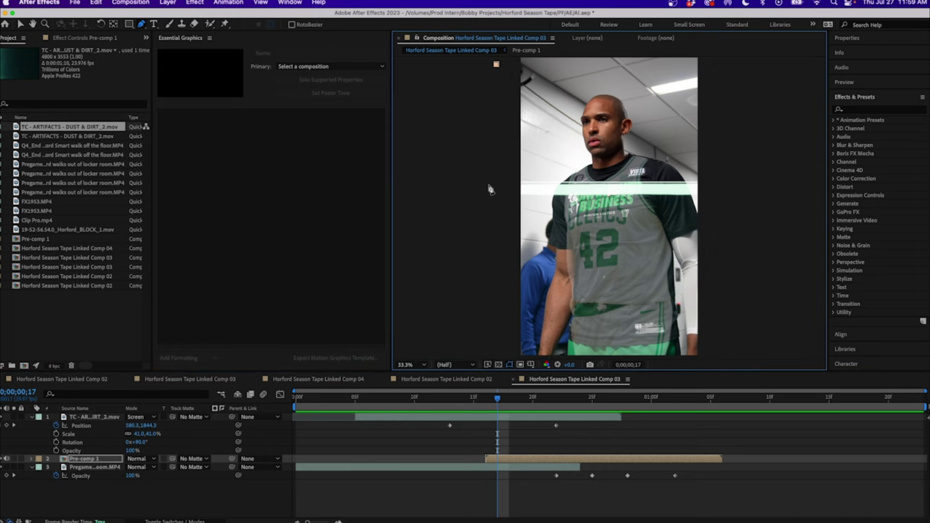
left_click(497, 242)
left_click(727, 236)
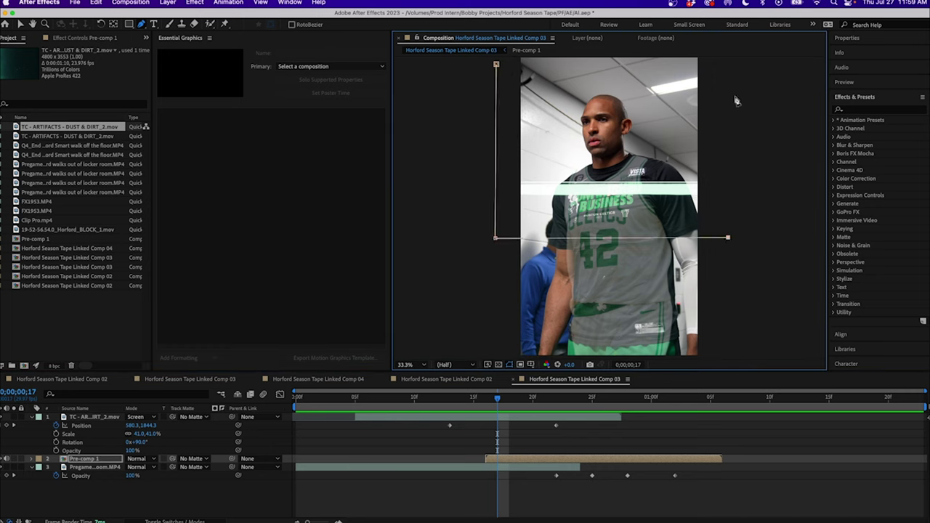
left_click(724, 60)
left_click(497, 64)
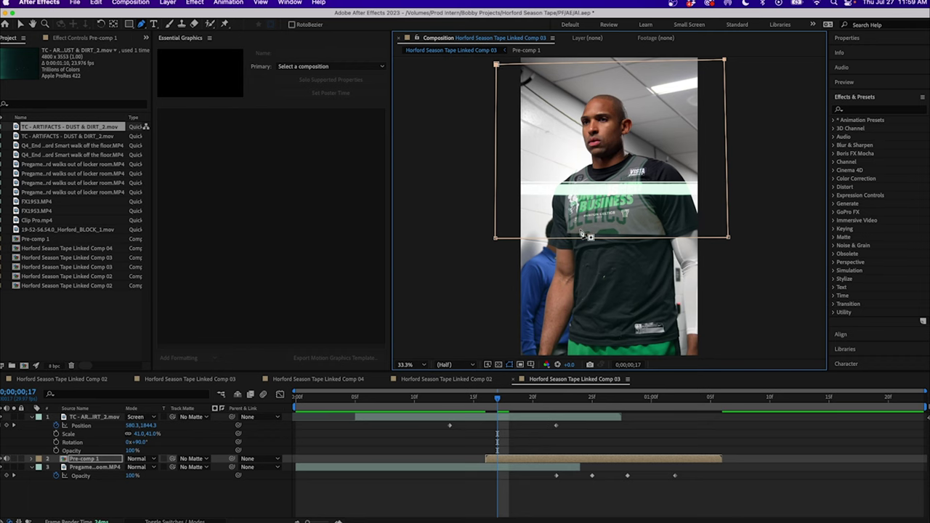
left_click_drag(495, 239, 495, 240)
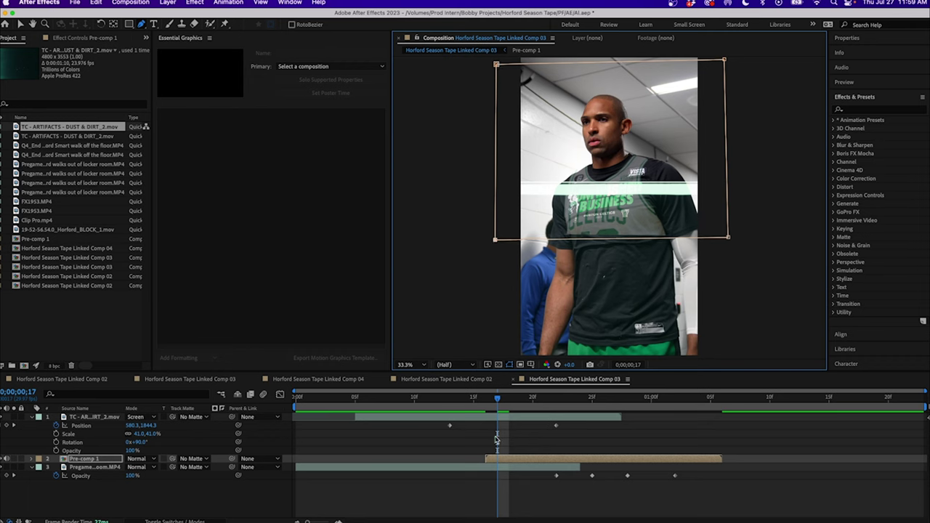
Step: Reveal Pre-comp 1's mask settings at 0;00;00;16 and raise the mask's lower edge to the light bar
left_click_drag(497, 398, 484, 398)
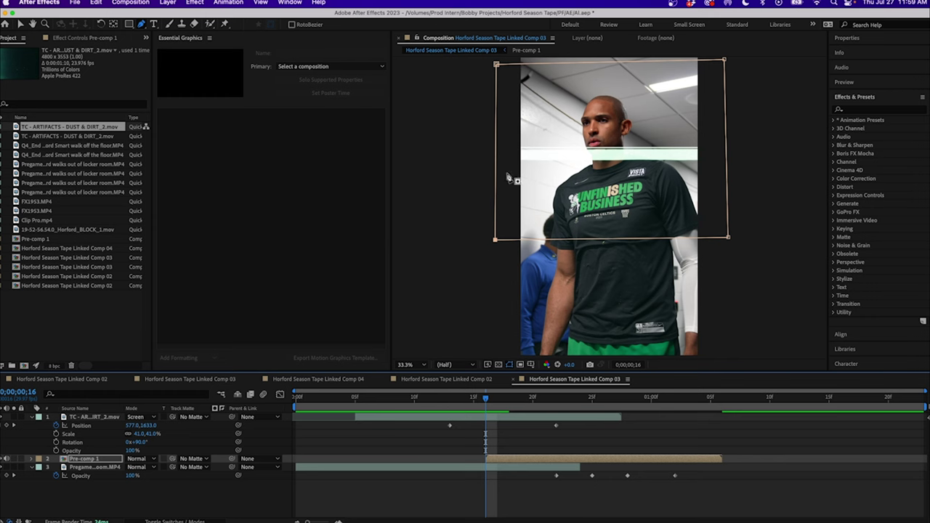
left_click(31, 458)
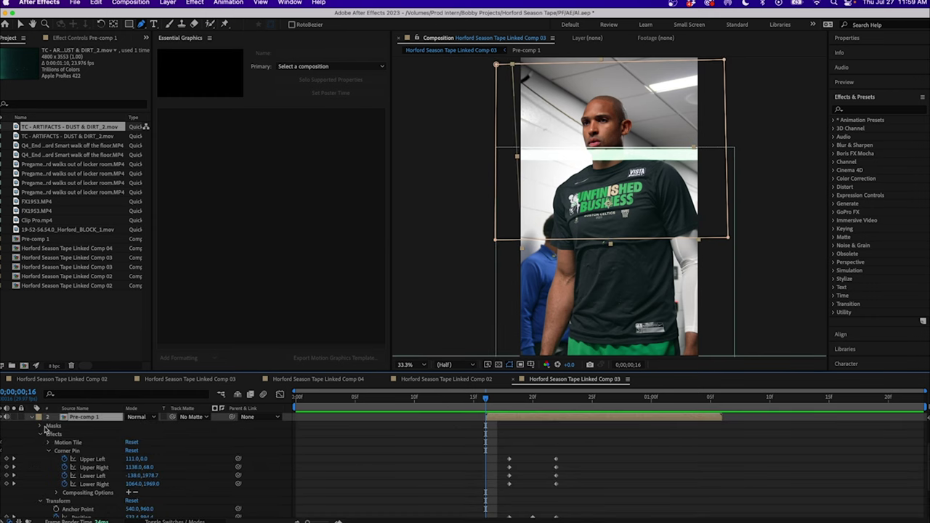
left_click(41, 426)
left_click(48, 433)
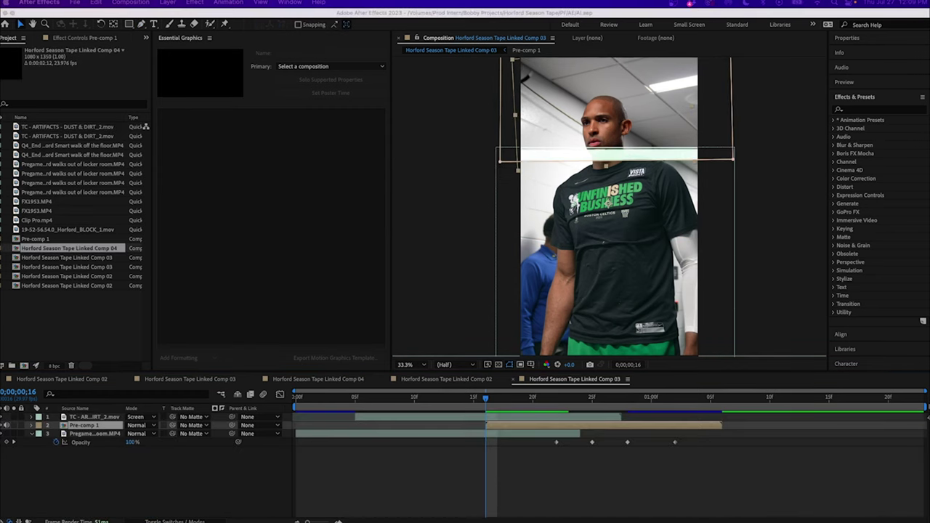
Step: Keyframe Pre-comp 1's Mask Path from 0;00;00;16, lowering the mask's lower edge to the light bar at 0;00;00;17 and 0;00;00;19
left_click(498, 428)
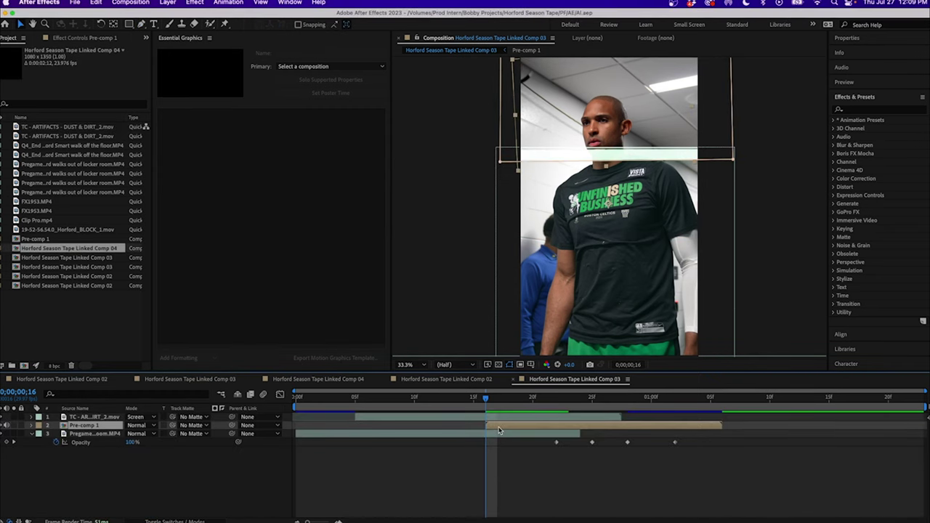
left_click(32, 426)
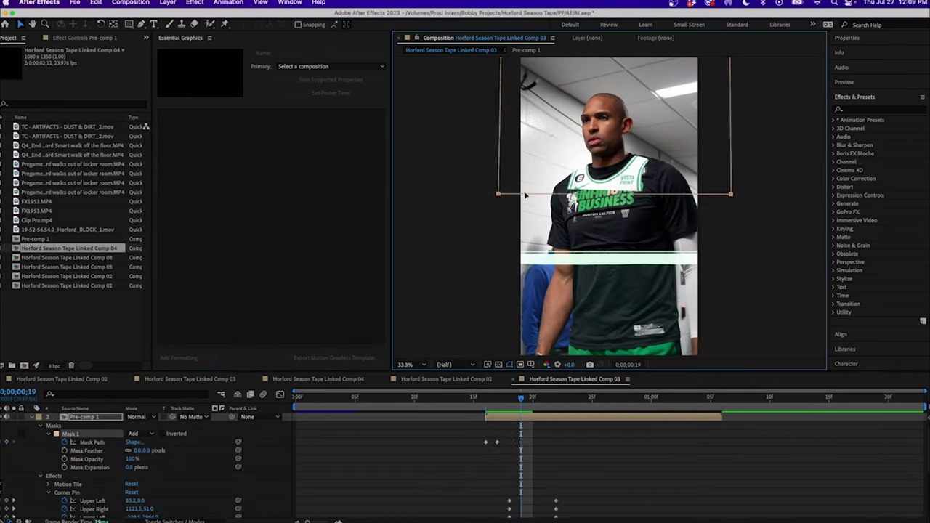
left_click_drag(526, 196, 523, 263)
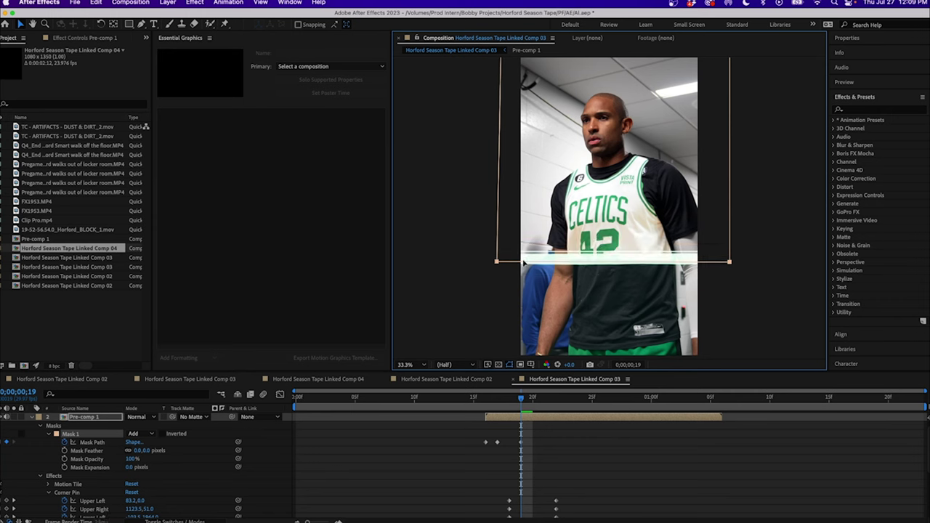
Step: Keyframe the mask's lower edge down with the light bar at 0;00;00;20 and 0;00;00;21, and past the frame's bottom at 0;00;00;22
left_click(527, 400)
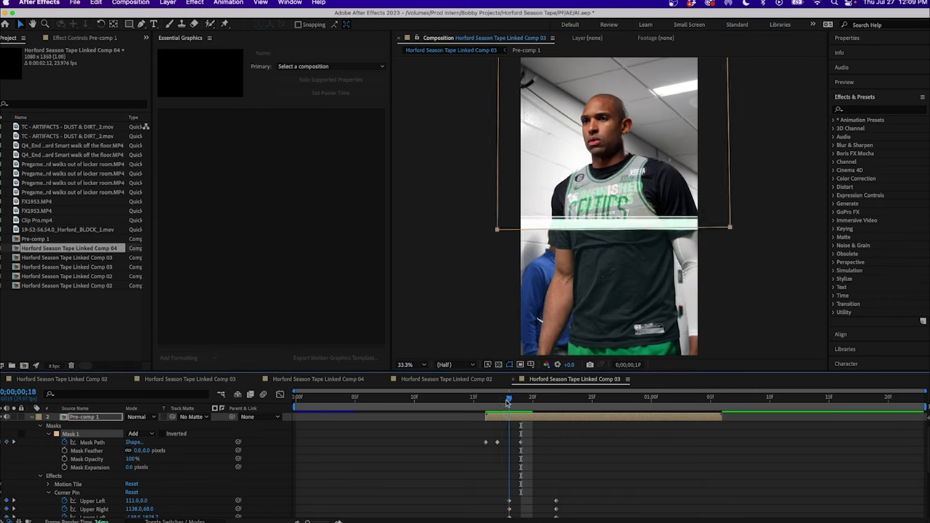
left_click_drag(497, 262, 497, 328)
key("Page_Down")
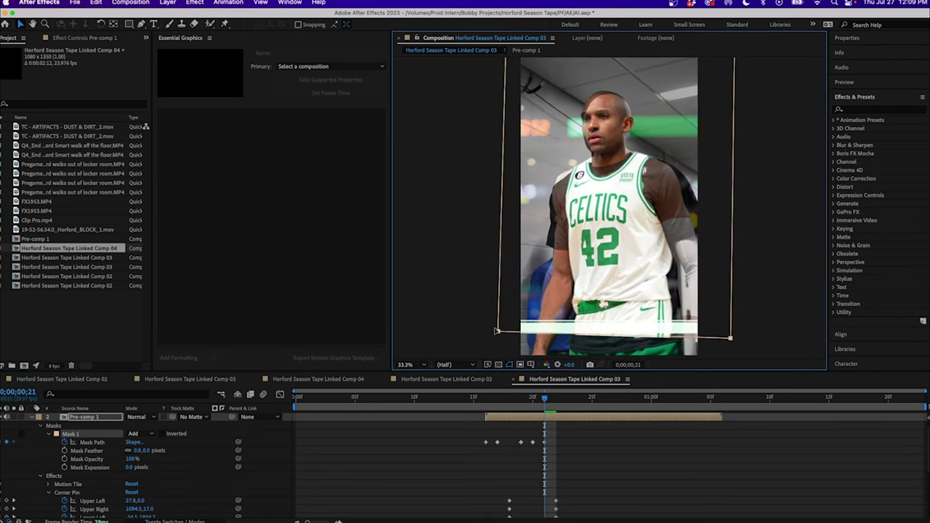
left_click_drag(731, 338, 732, 336)
left_click(556, 399)
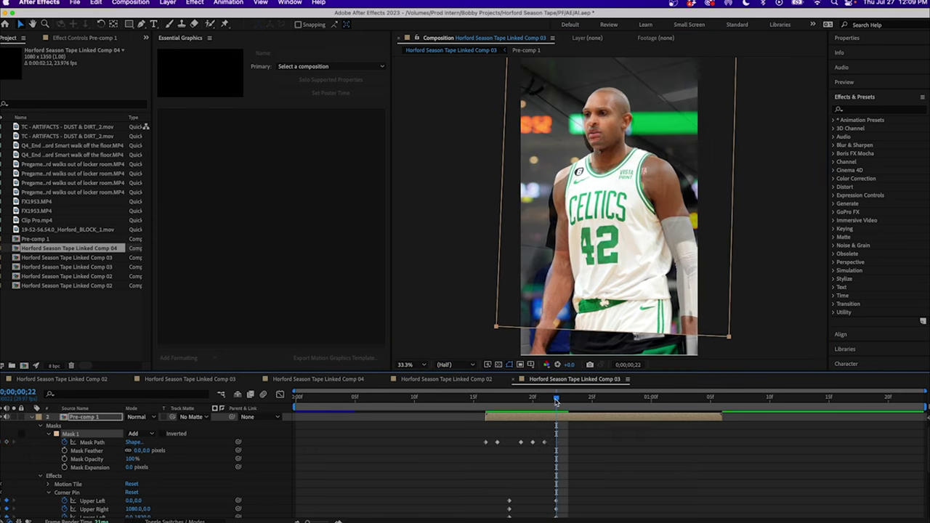
left_click_drag(497, 327, 498, 357)
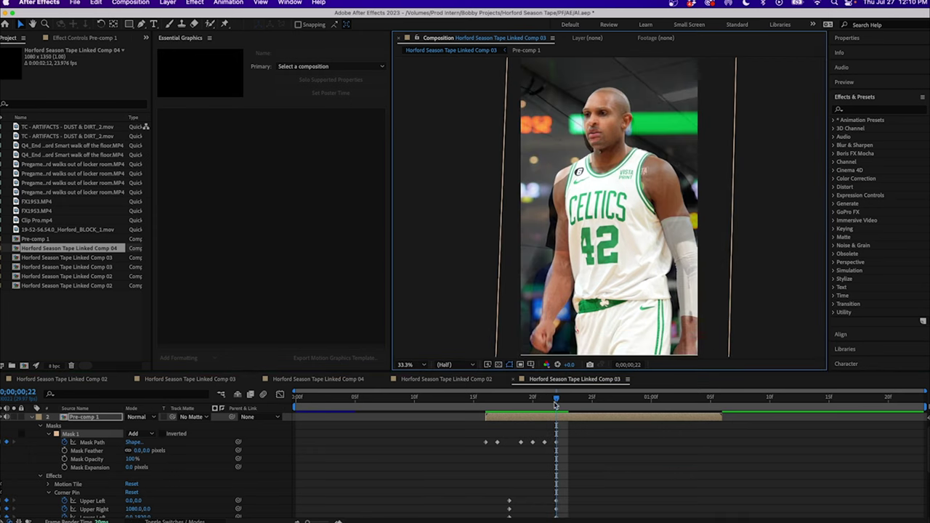
Step: Play back and scrub the composition from near its start to check the light-bar wipe against the jersey reveal
left_click_drag(555, 403, 384, 414)
key("space")
key("space")
left_click(309, 400)
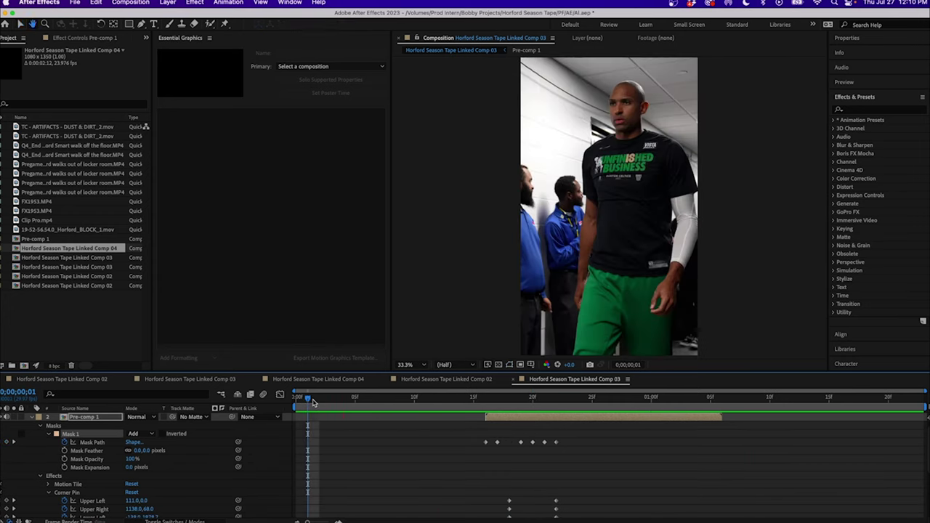
key("space")
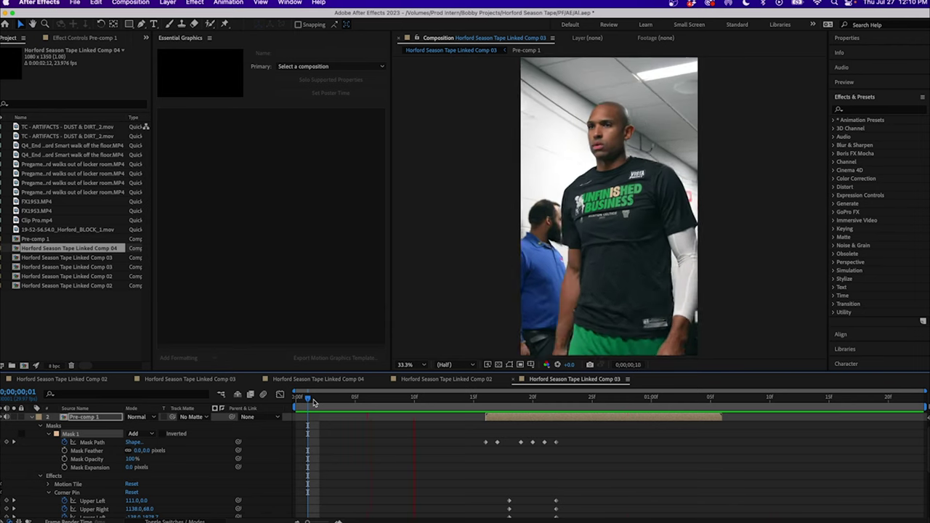
key("space")
key("space")
key("space")
left_click_drag(330, 400, 372, 400)
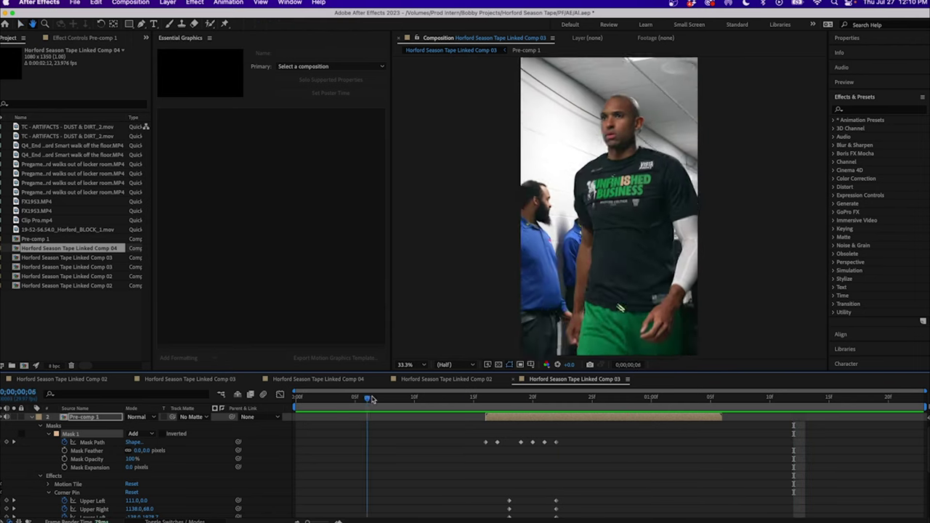